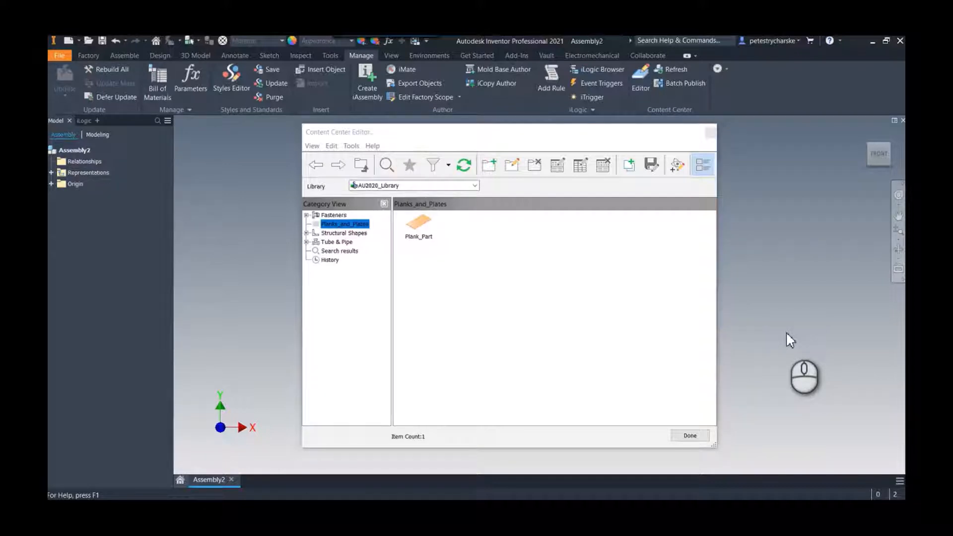
- Examine the Board Area column's properties and Inventor property mapping options in the Plank_Part family table, and close the Content Center Editor
right_click(418, 229)
click(440, 240)
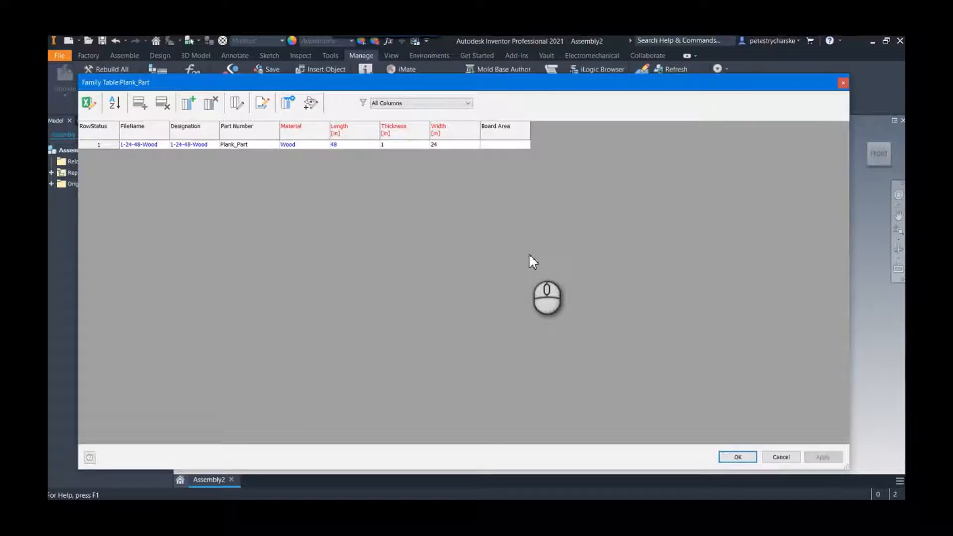
right_click(504, 136)
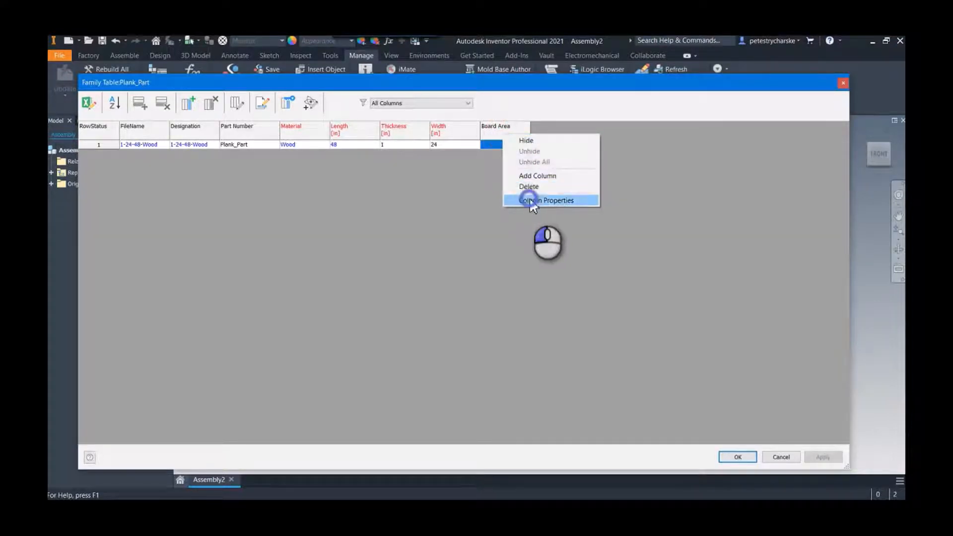
click(531, 201)
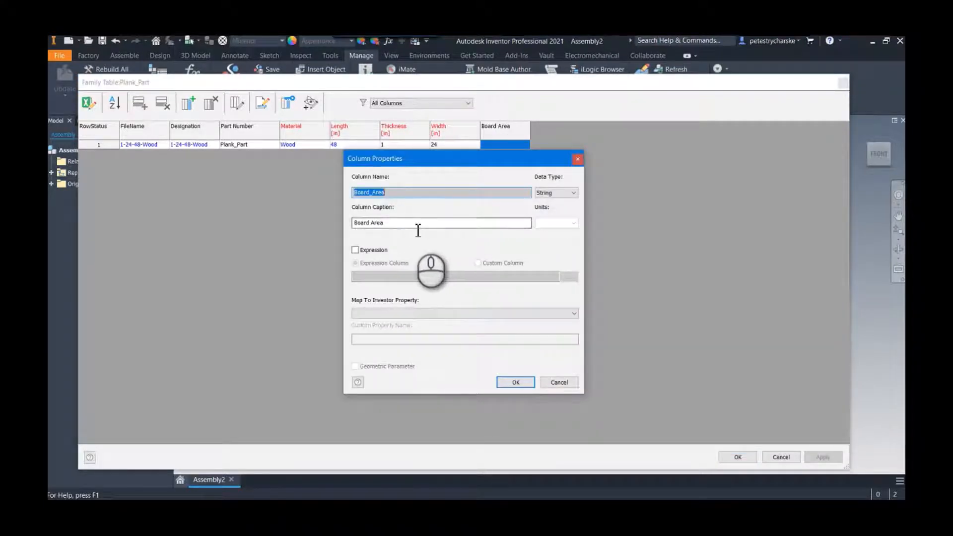
click(400, 313)
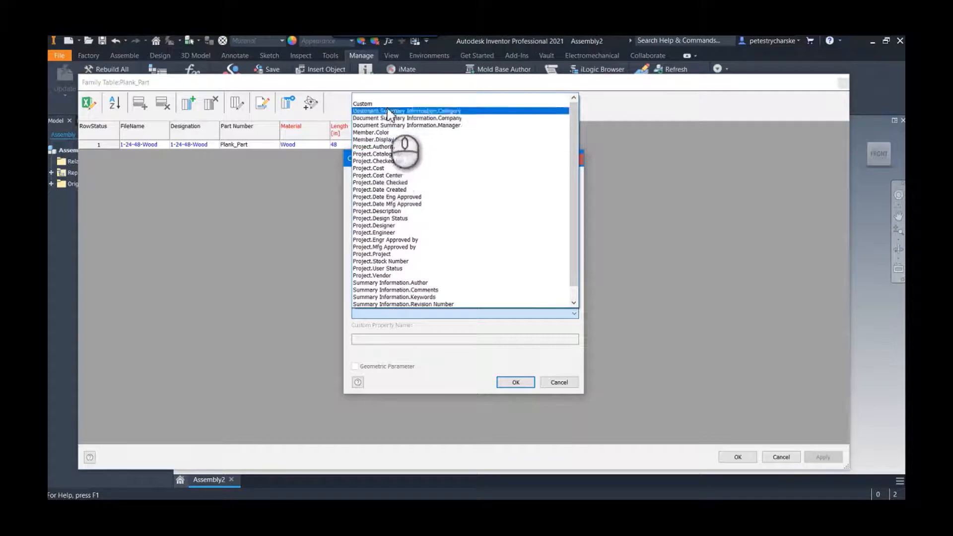
click(551, 380)
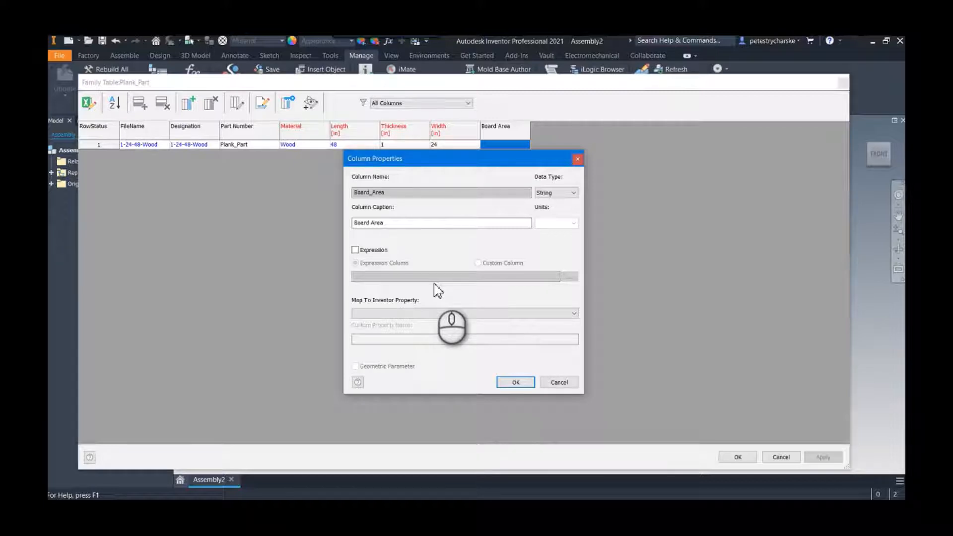
click(557, 383)
click(729, 449)
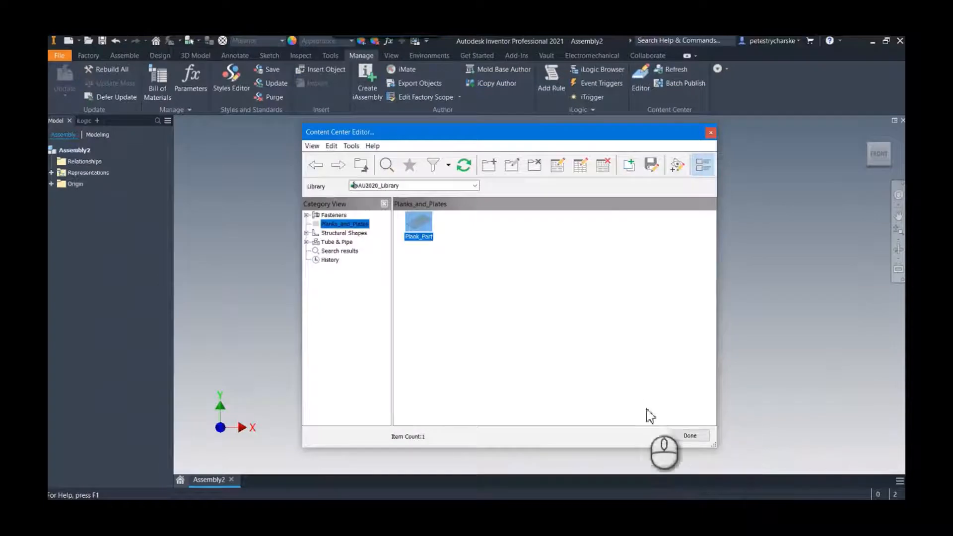
click(678, 435)
- Insert Plank_Part from Content Center as a custom part with a length of 50 in, saved as 1-24-50-Wood.ipt
right_click(504, 240)
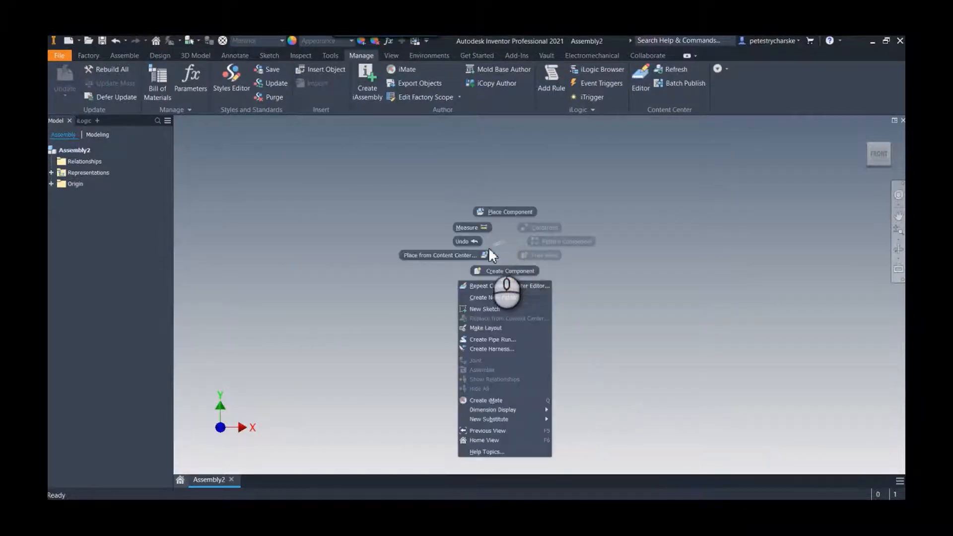
click(478, 252)
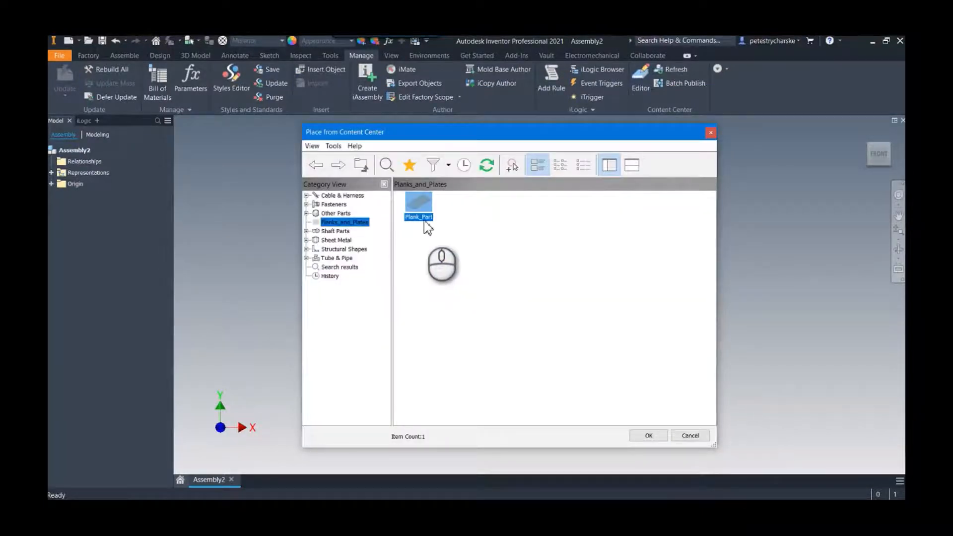
double_click(421, 210)
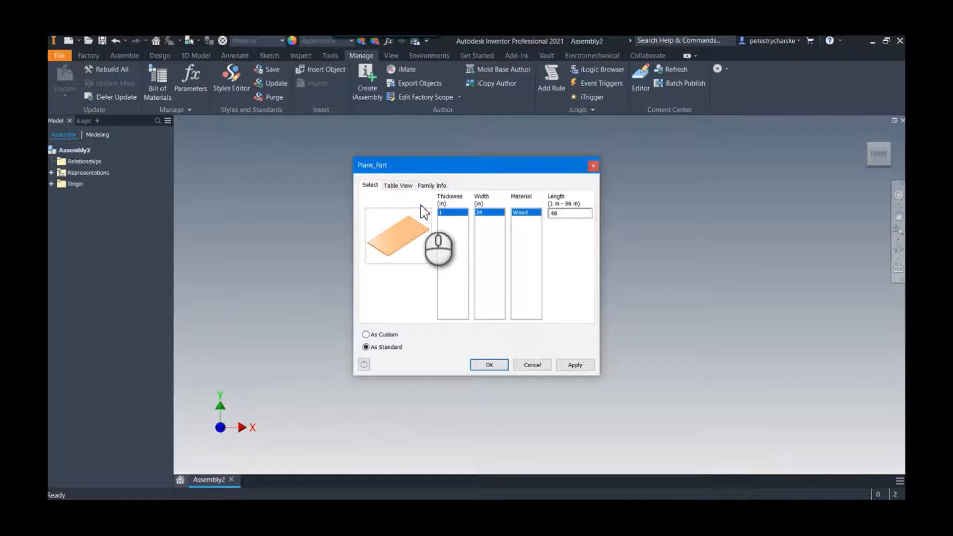
click(366, 335)
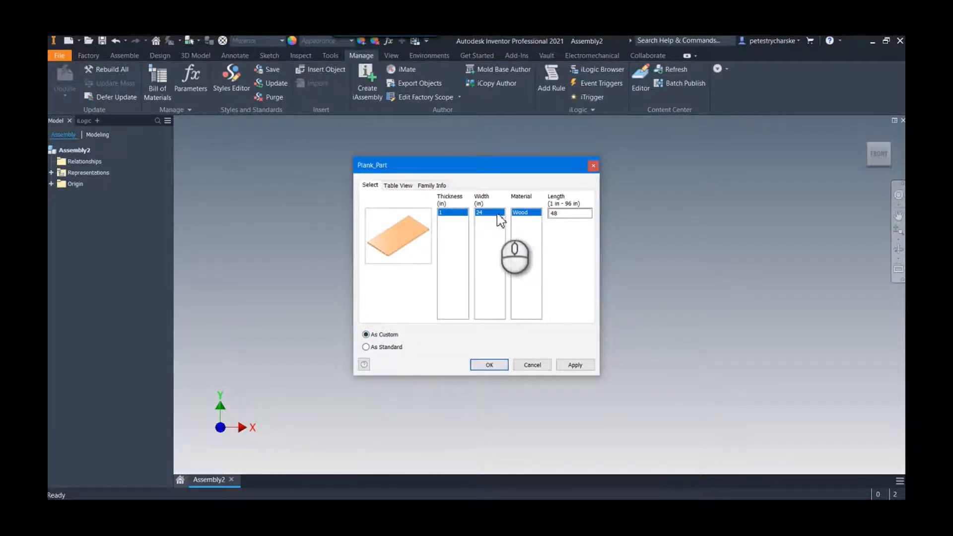
double_click(557, 213)
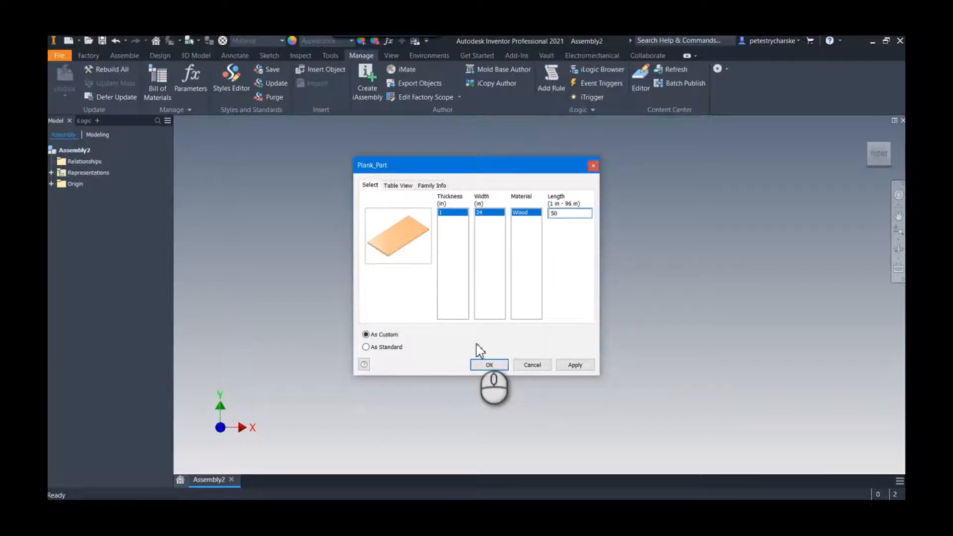
click(486, 366)
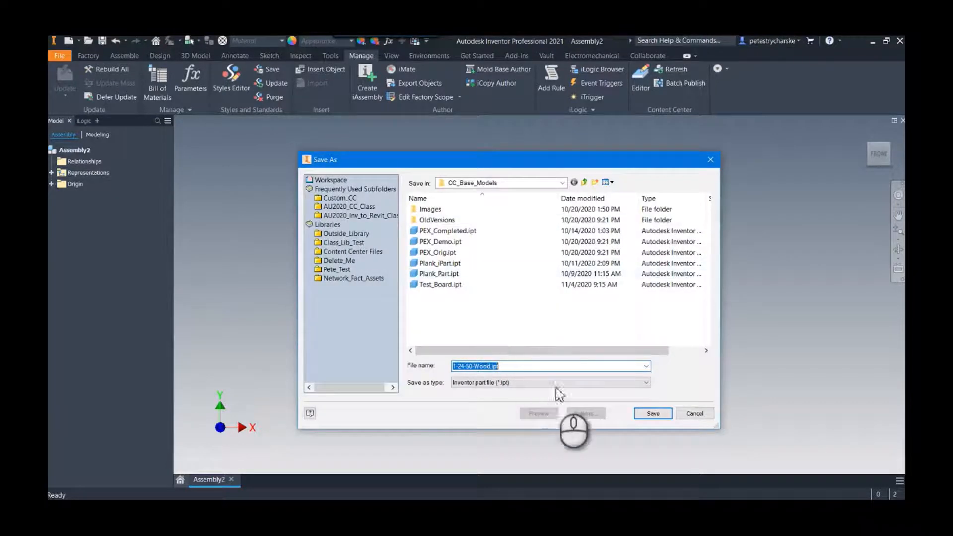
click(653, 414)
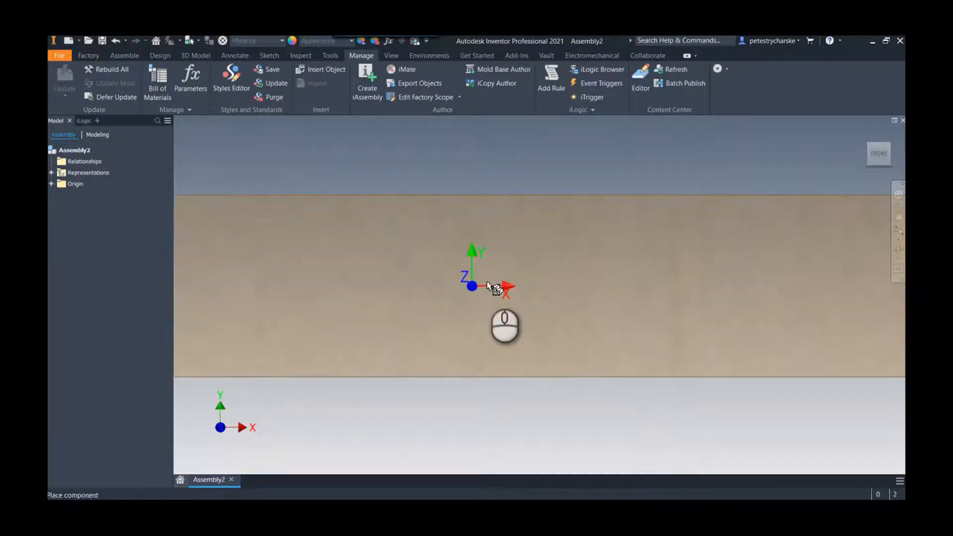
- Place one instance of the plank grounded at the assembly origin and finish the placement
right_click(488, 286)
click(527, 297)
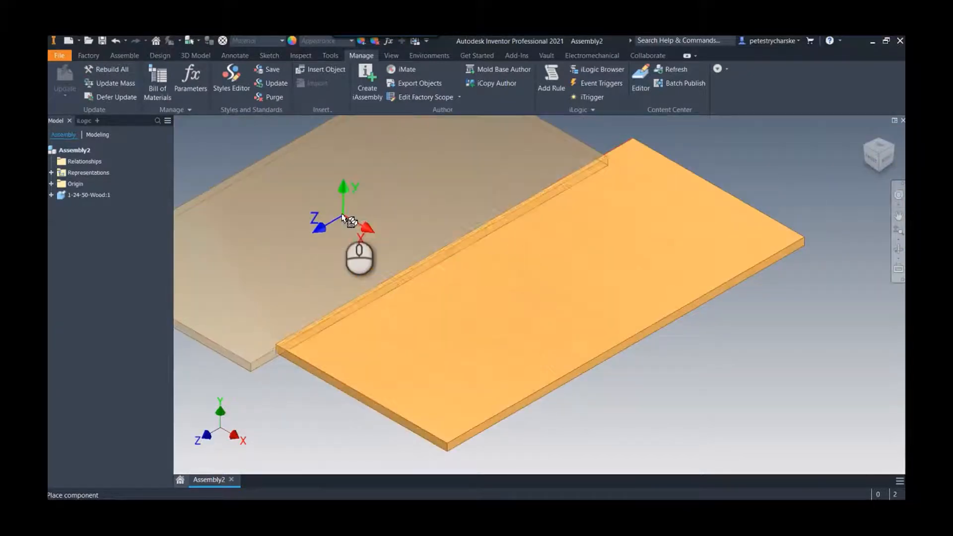
right_click(342, 215)
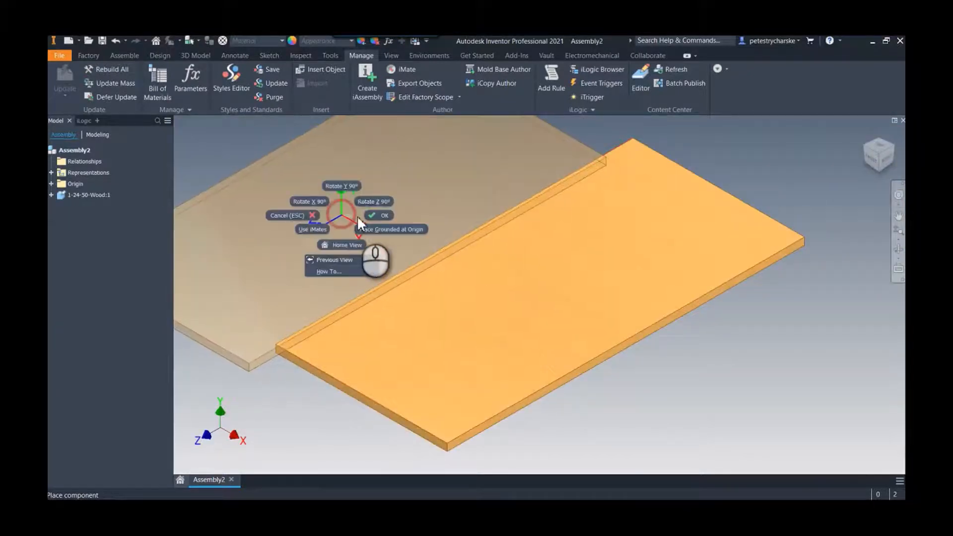
click(377, 216)
- Open the placed plank part and add a numeric user parameter named Area
right_click(377, 345)
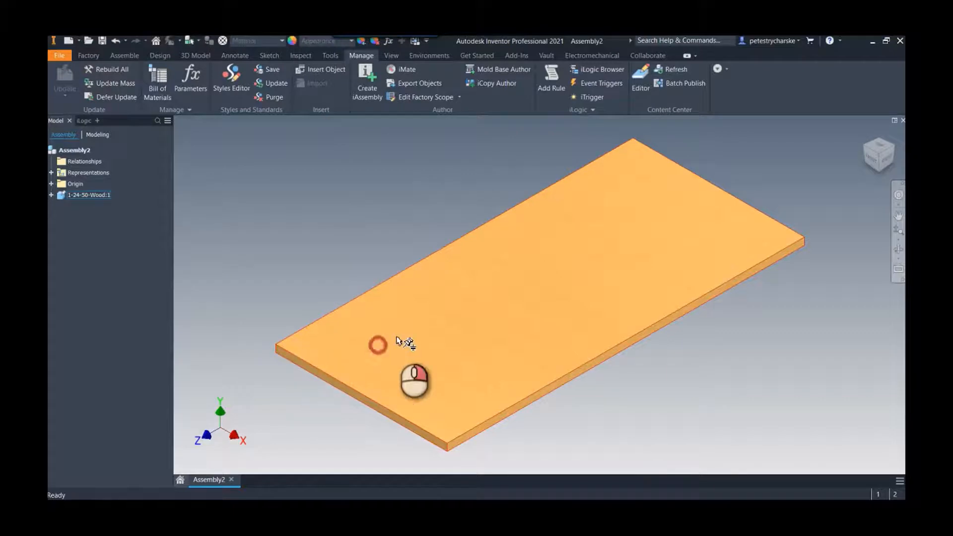
click(395, 135)
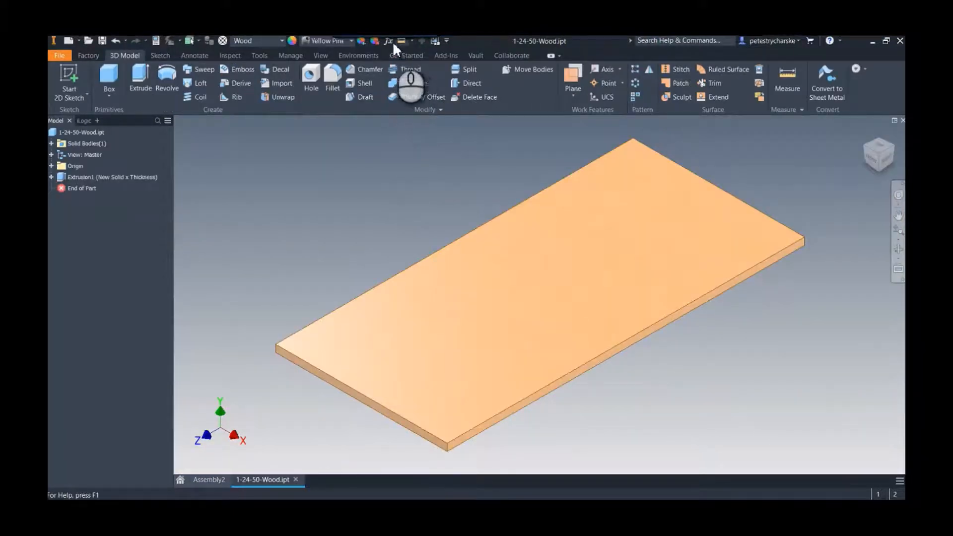
click(390, 40)
click(209, 313)
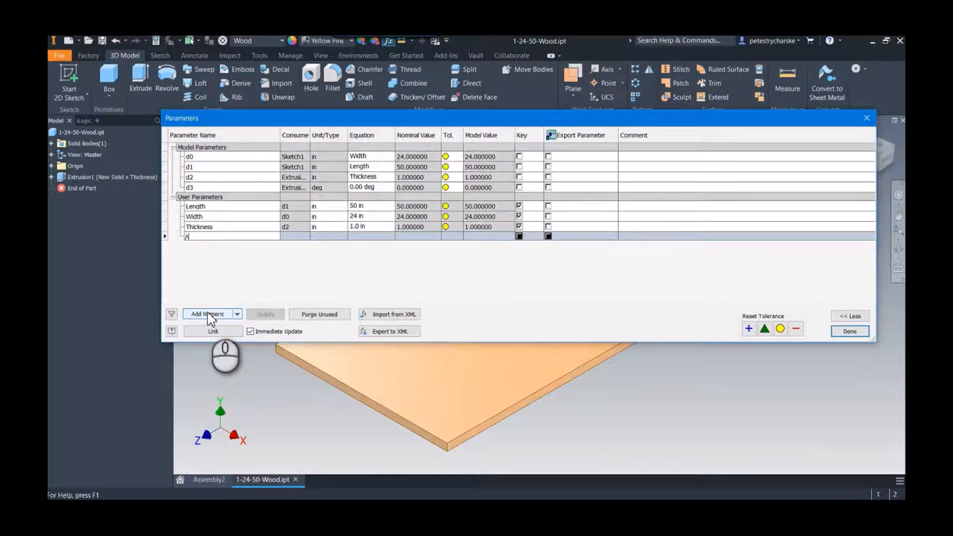
key(Return)
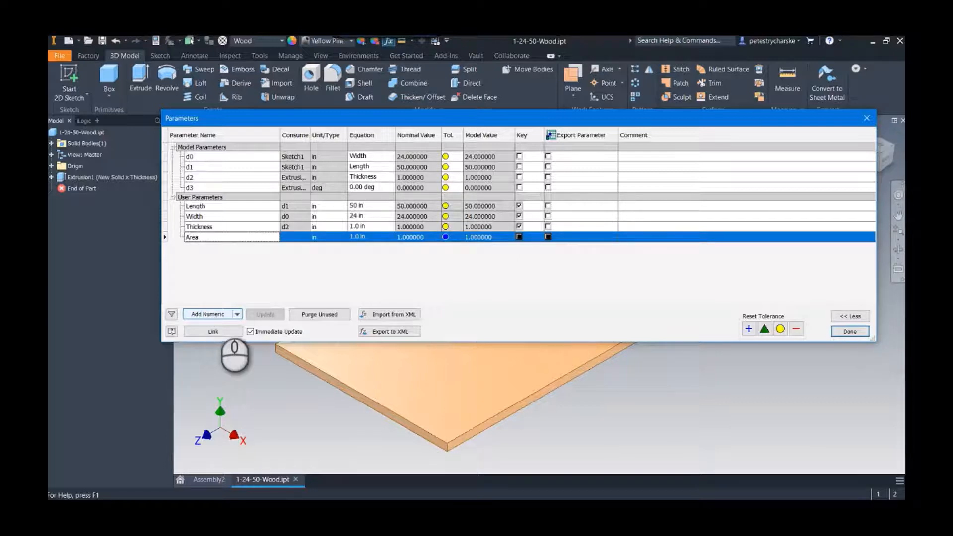
- Set the Area parameter's unit to ft^2 and its equation to Width * Length
click(336, 240)
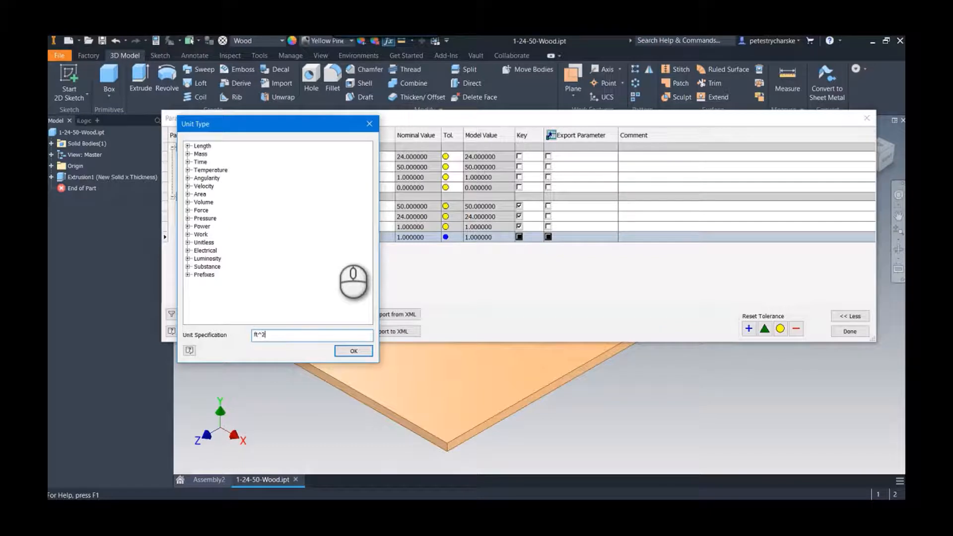
key(Return)
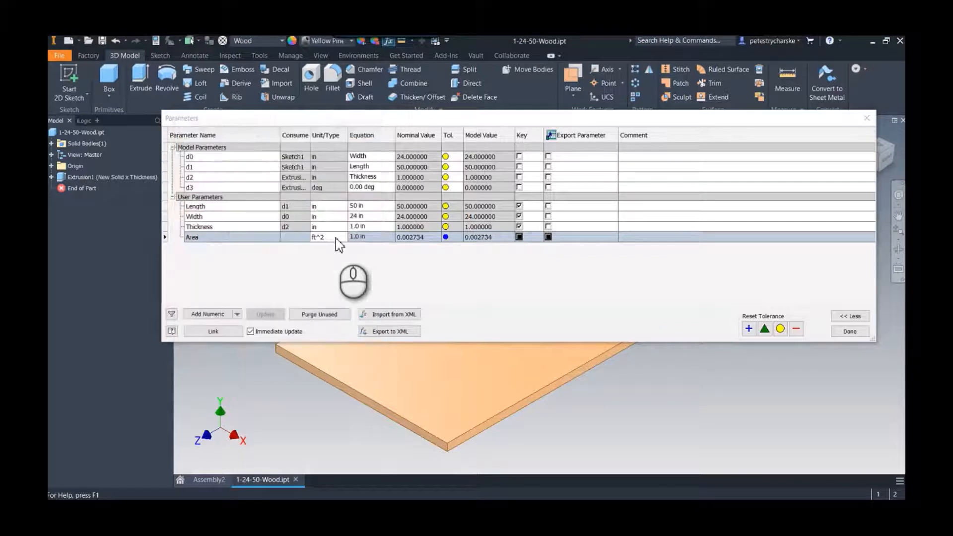
click(386, 236)
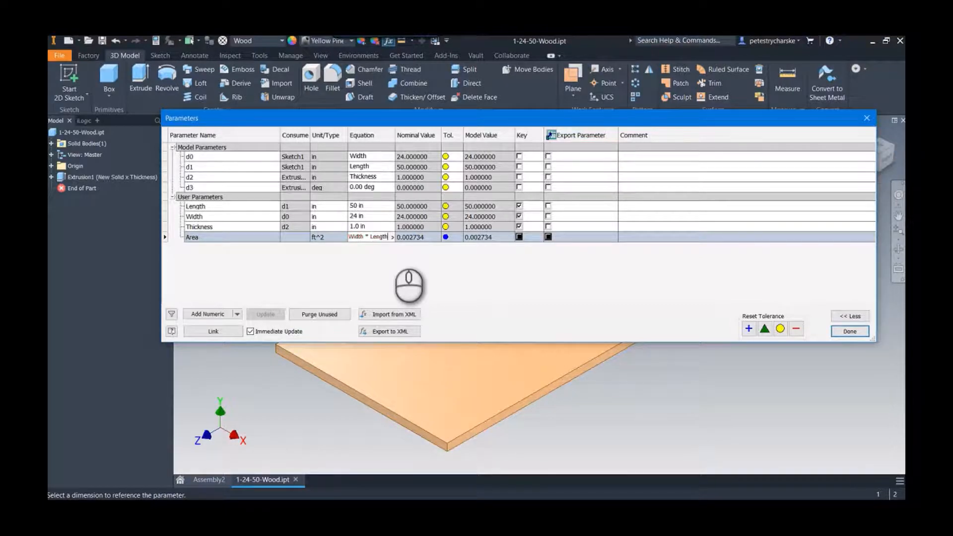
key(Return)
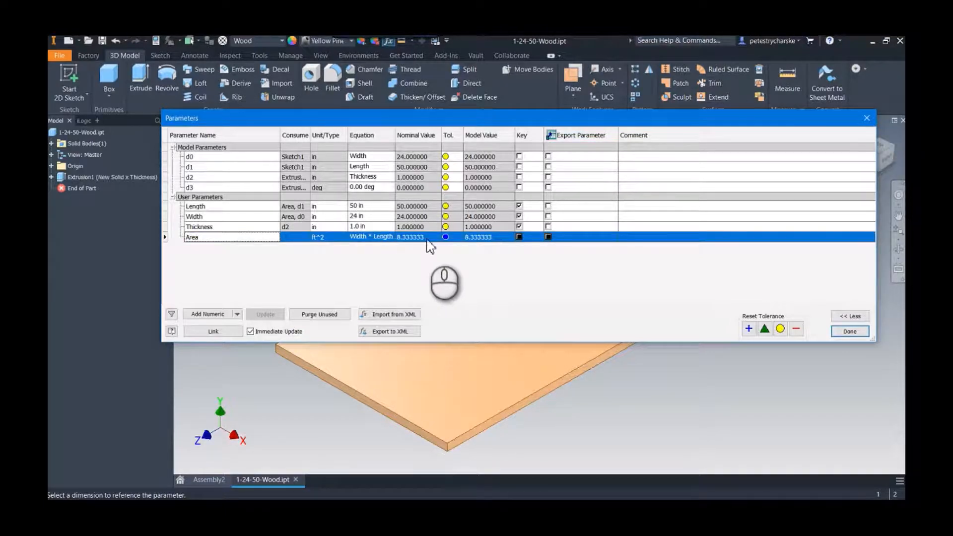
- Mark the Area user parameter for export
click(250, 237)
right_click(251, 237)
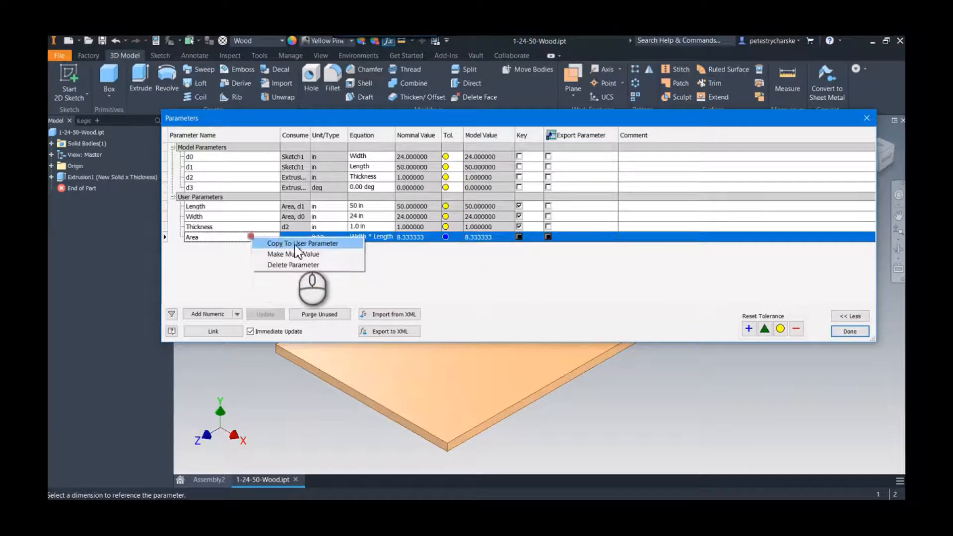
click(226, 255)
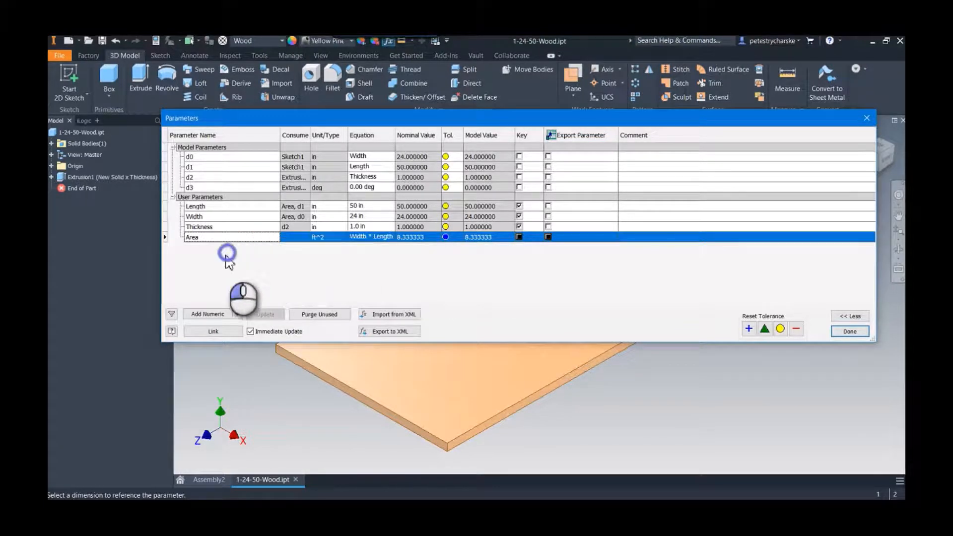
click(549, 237)
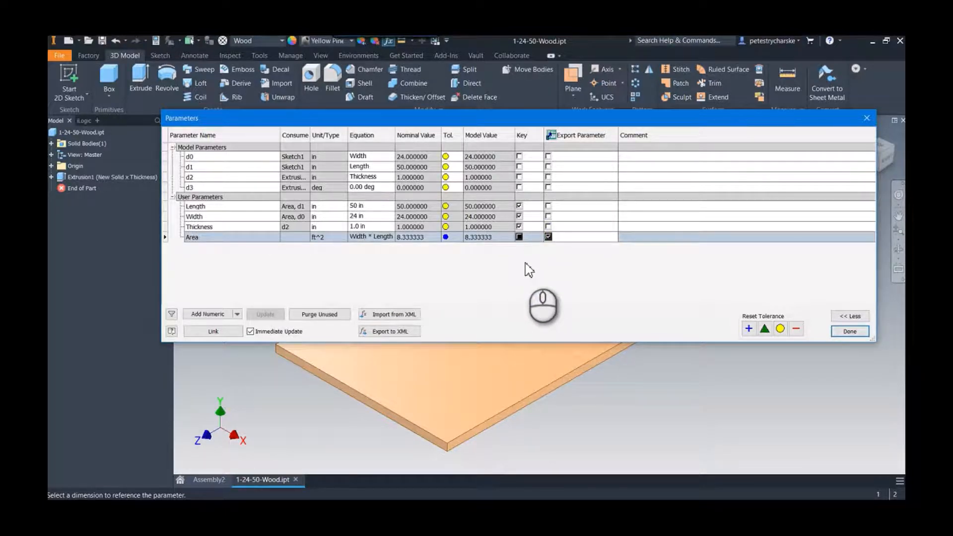
- Set the Area parameter's custom property format to precision 3.123 without trailing zeros, and close the parameters
right_click(213, 243)
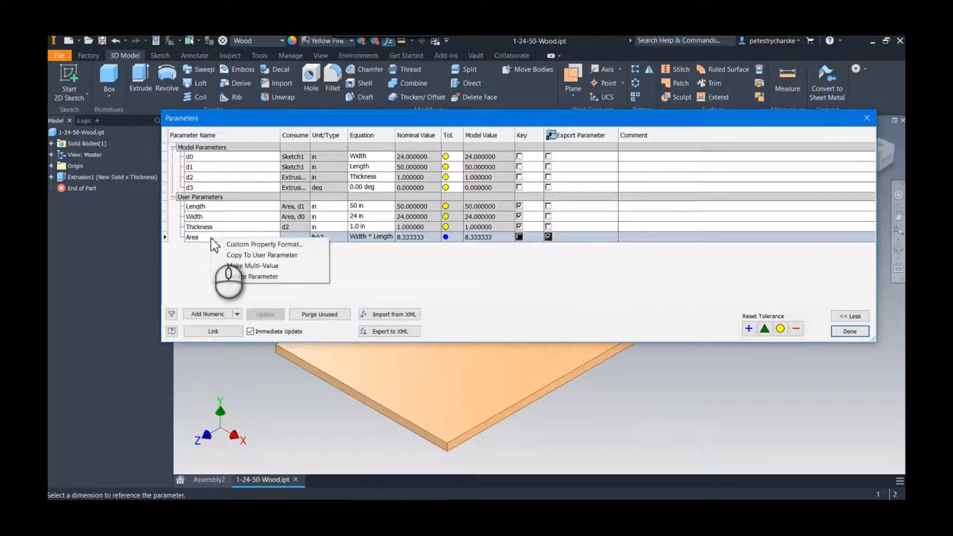
click(262, 246)
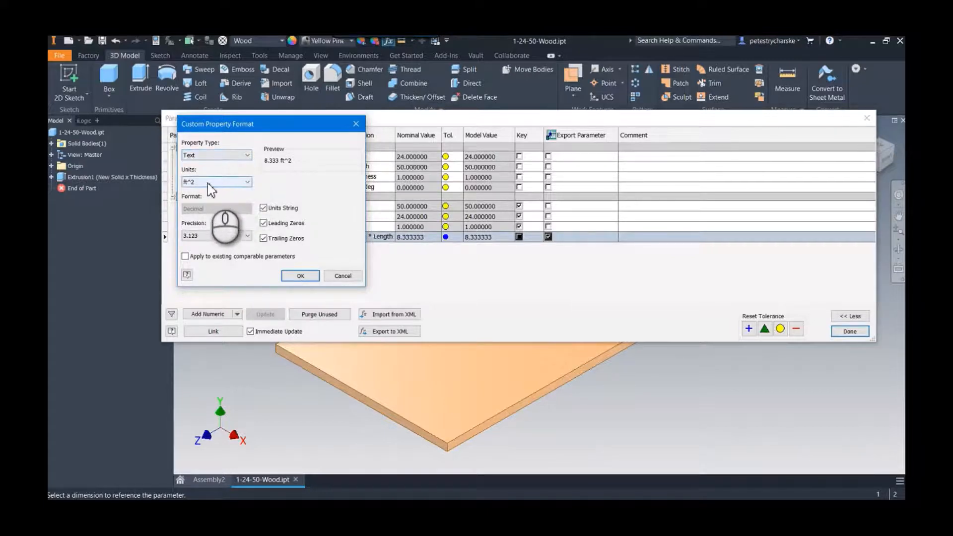
click(210, 236)
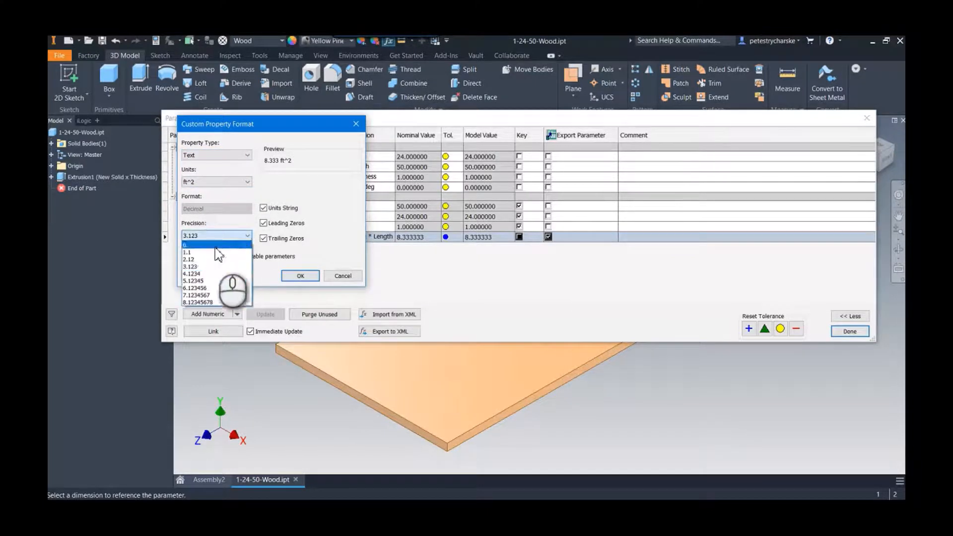
click(207, 268)
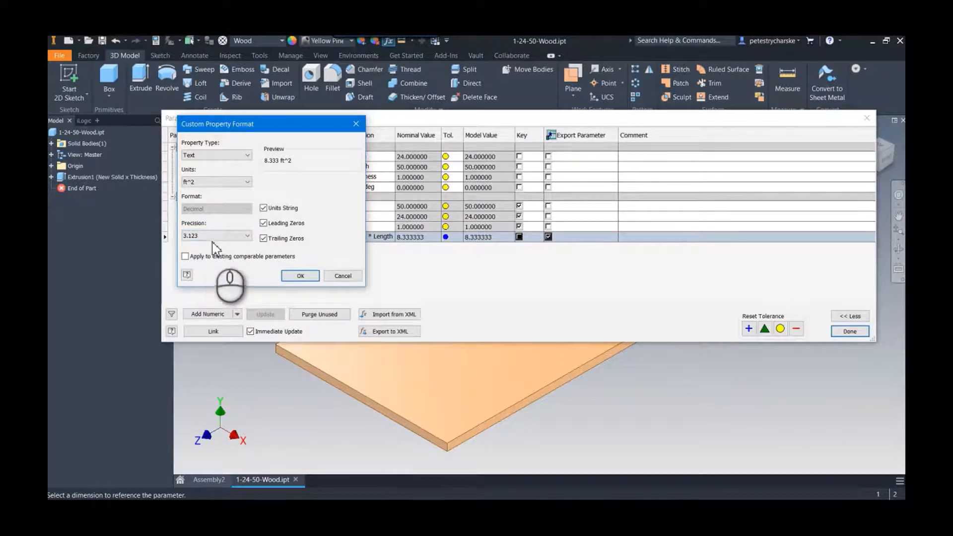
click(264, 239)
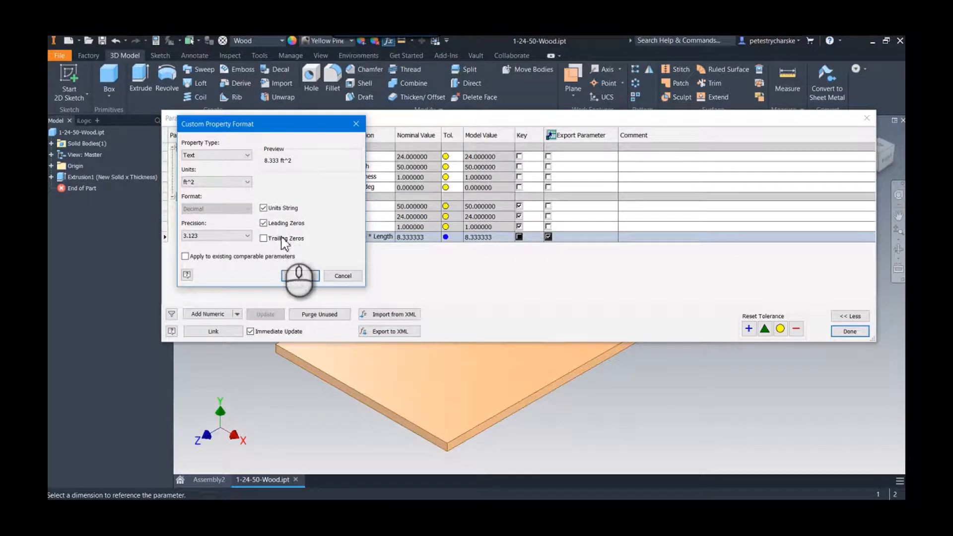
click(296, 275)
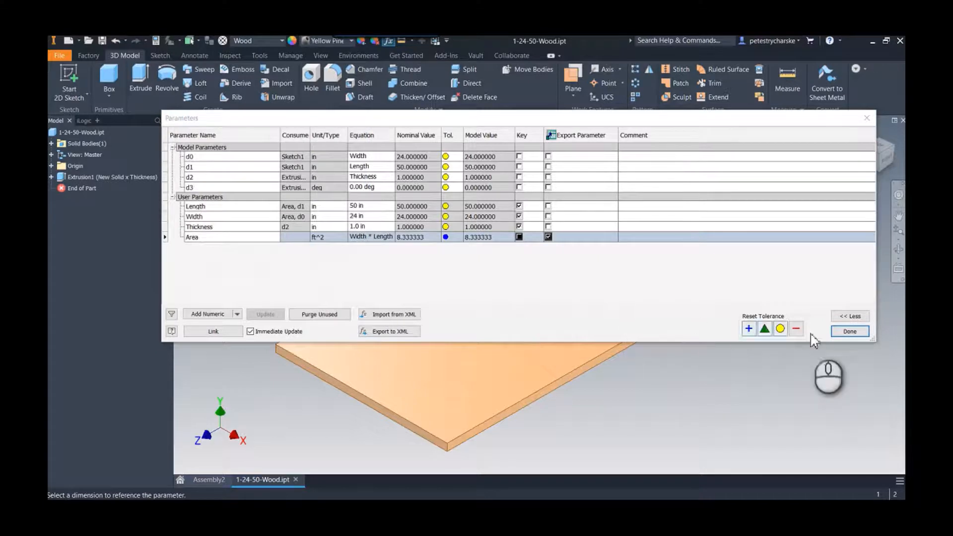
click(850, 331)
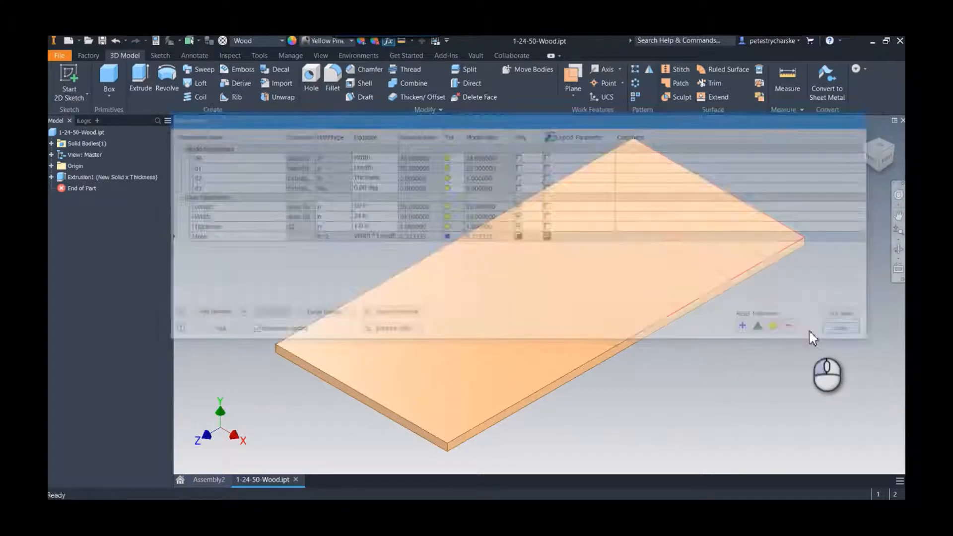
- Check the exported Area value in the plank part's custom iProperties
right_click(86, 132)
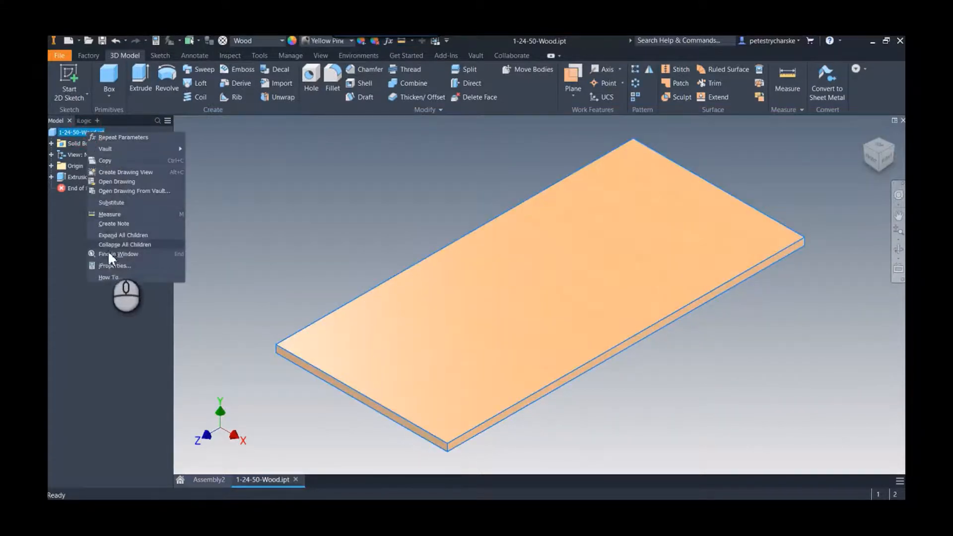
click(113, 265)
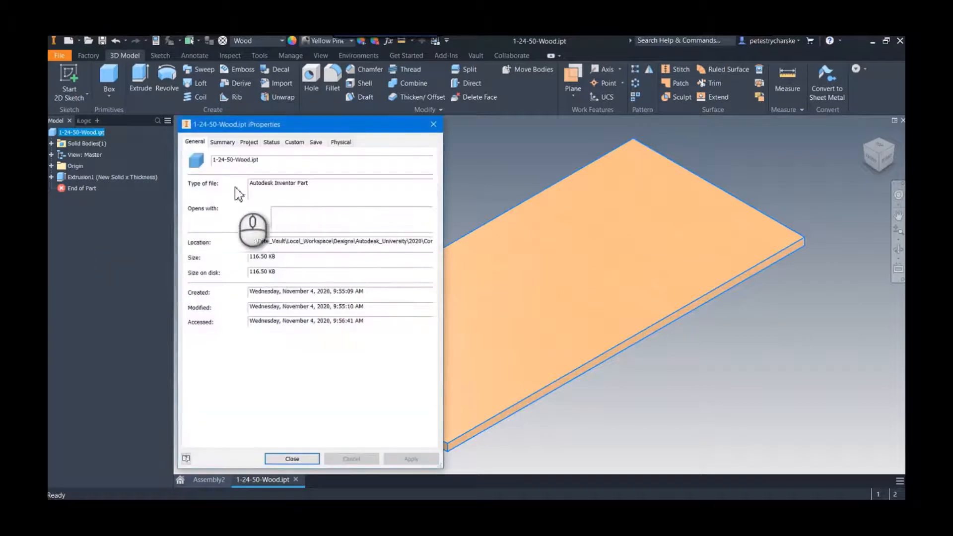
click(294, 142)
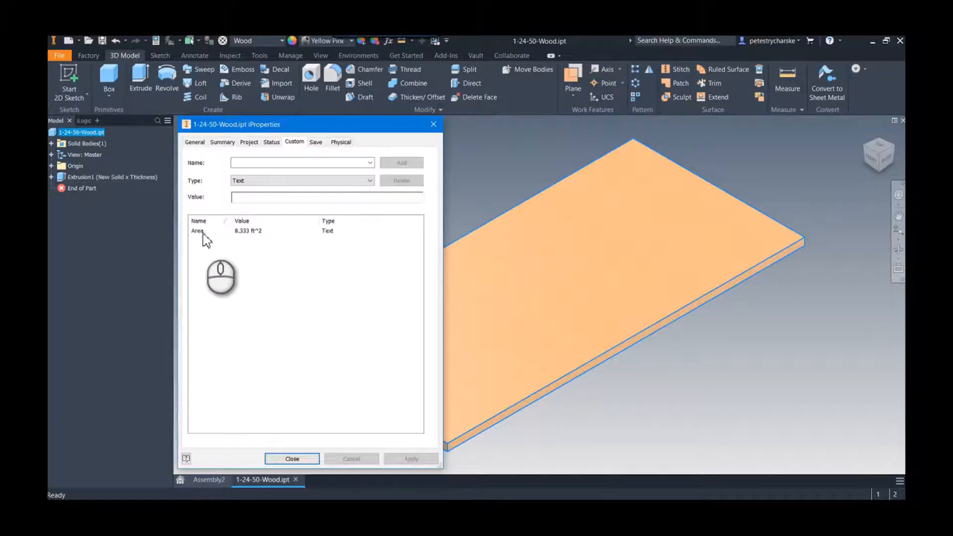
click(292, 461)
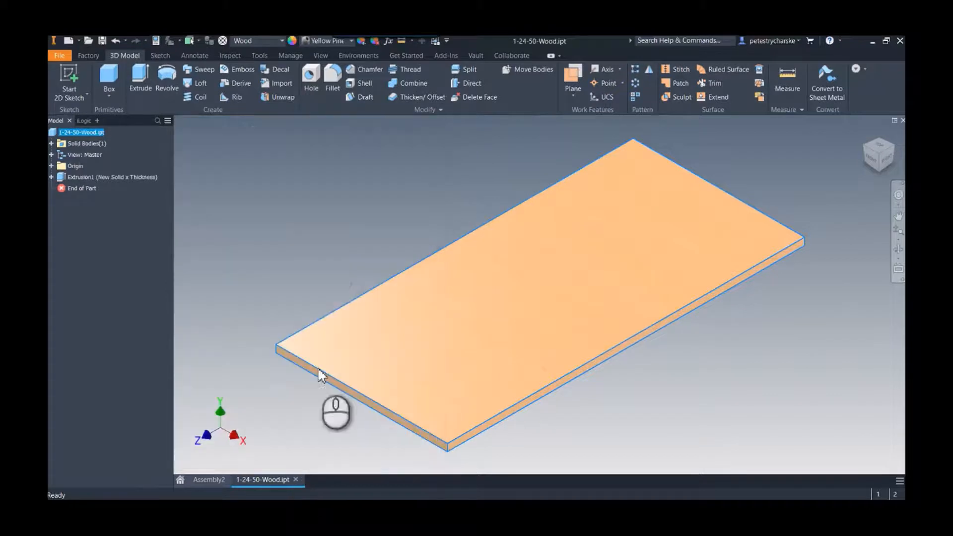
- Save the plank part and replace the Plank_Part family template in the Content Center Editor with 1-24-50-Wood.ipt from CC_Base_Models
click(101, 41)
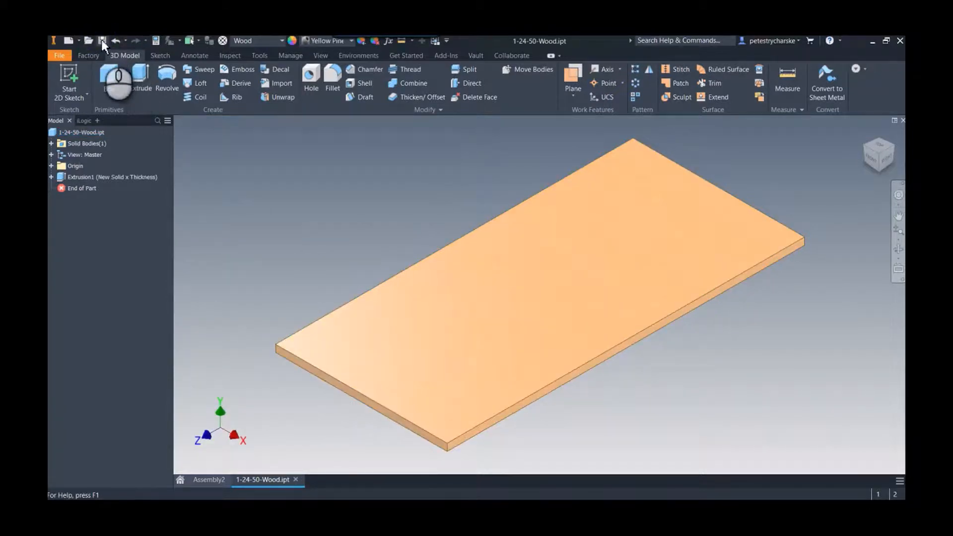
click(295, 54)
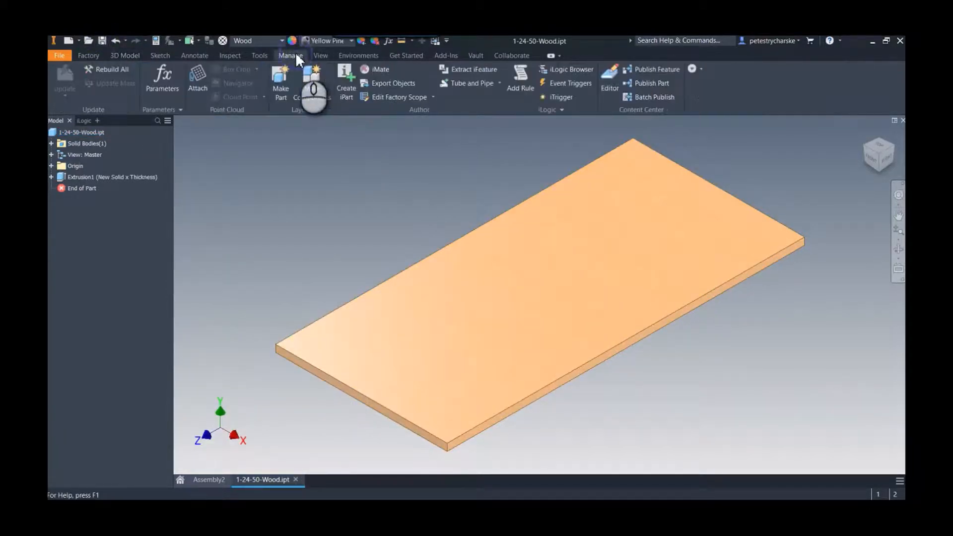
click(609, 77)
right_click(419, 230)
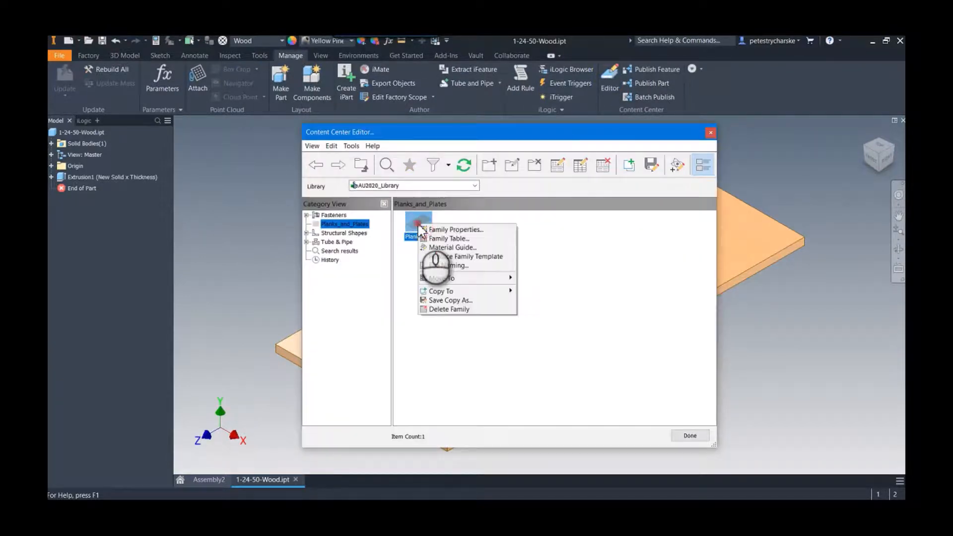
click(457, 256)
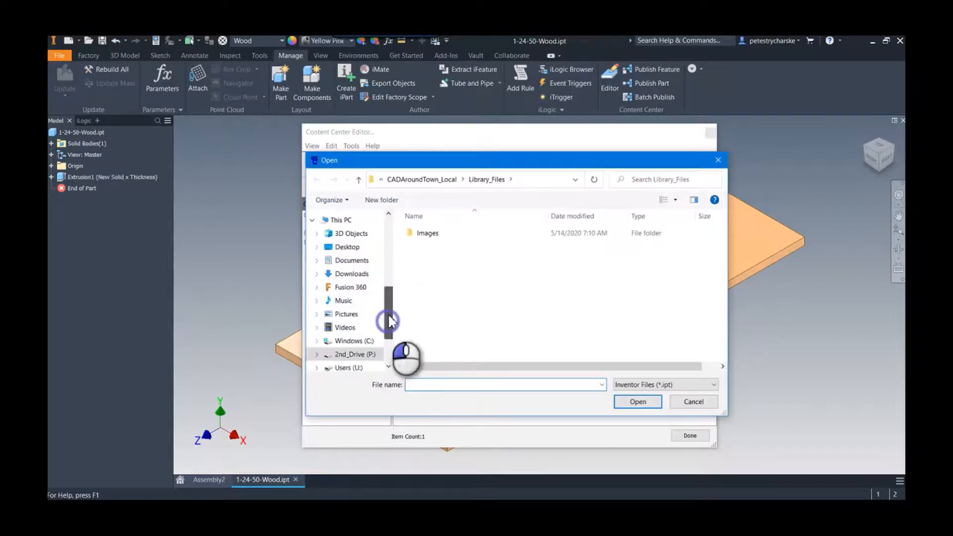
drag(386, 323, 395, 264)
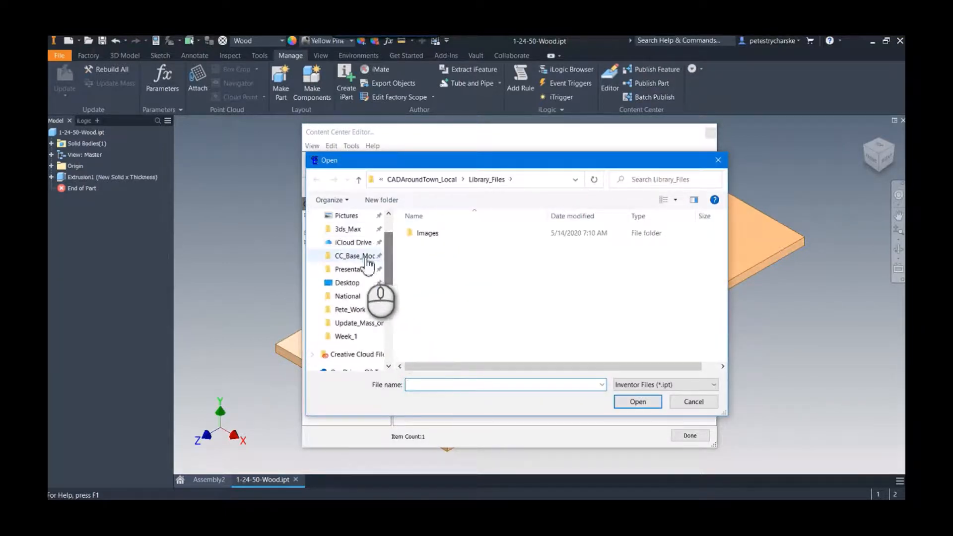
click(355, 256)
click(437, 257)
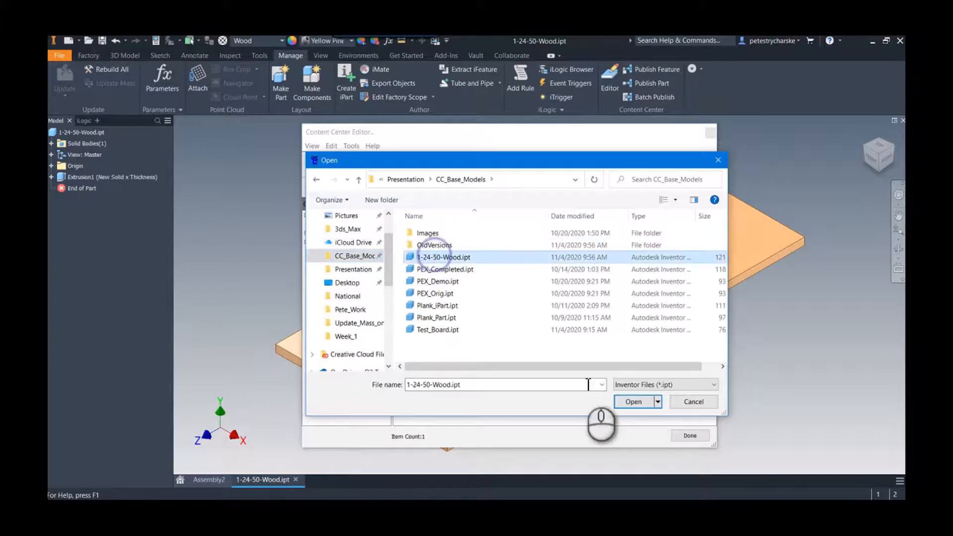
click(634, 401)
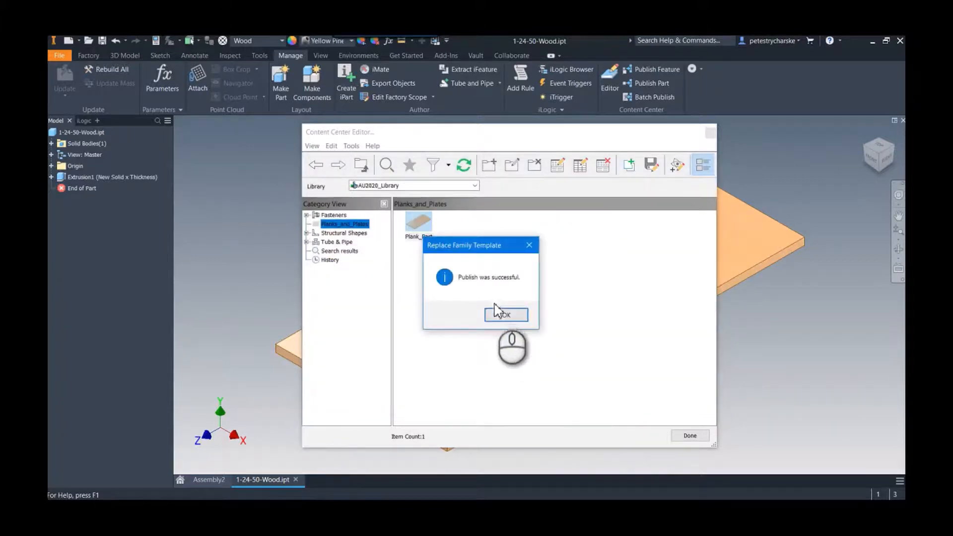
click(505, 315)
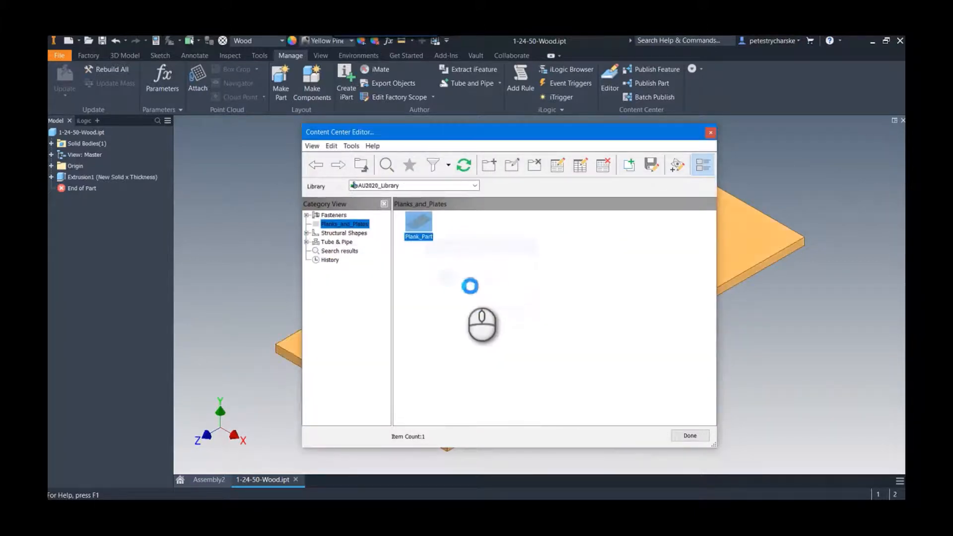
- In the Plank_Part family table, make the Board Area column an expression column with the expression =<Area>
right_click(419, 223)
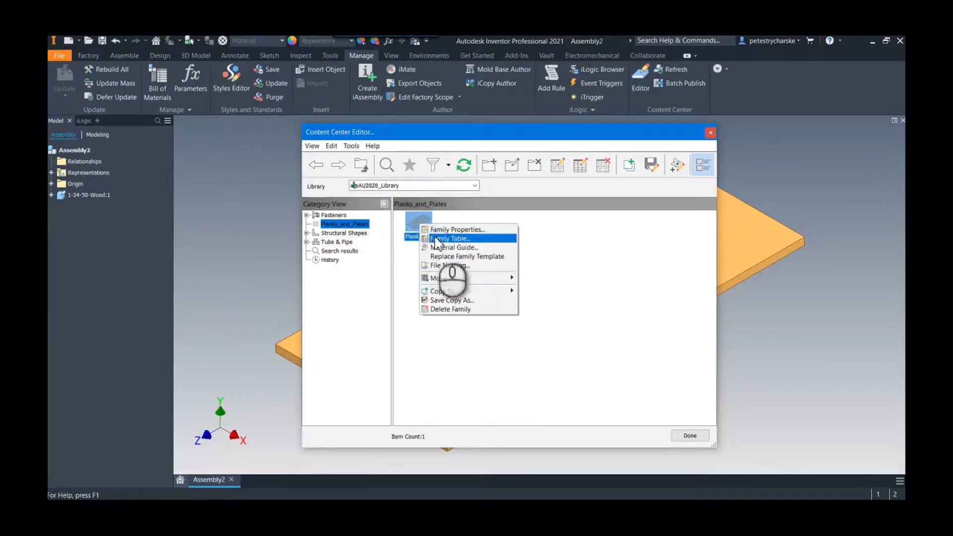
click(437, 239)
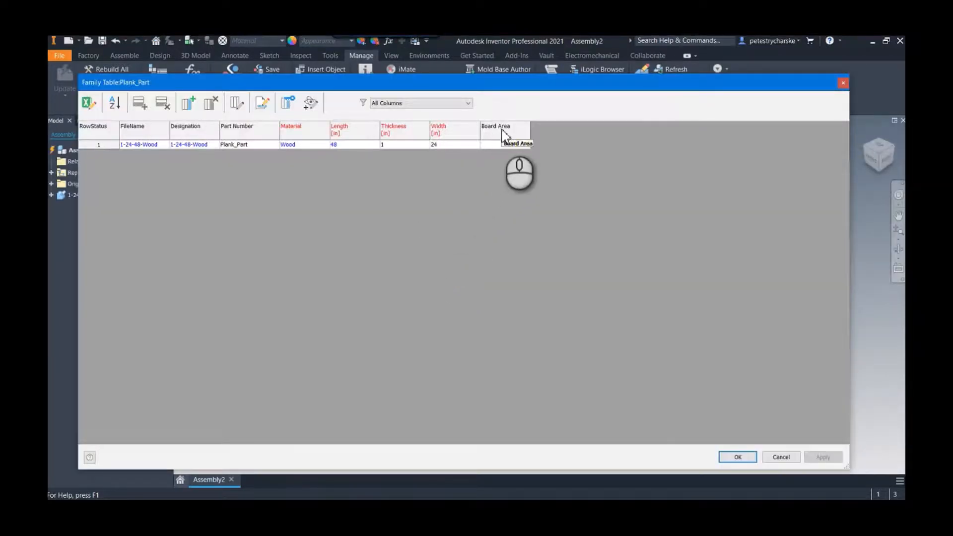
right_click(502, 130)
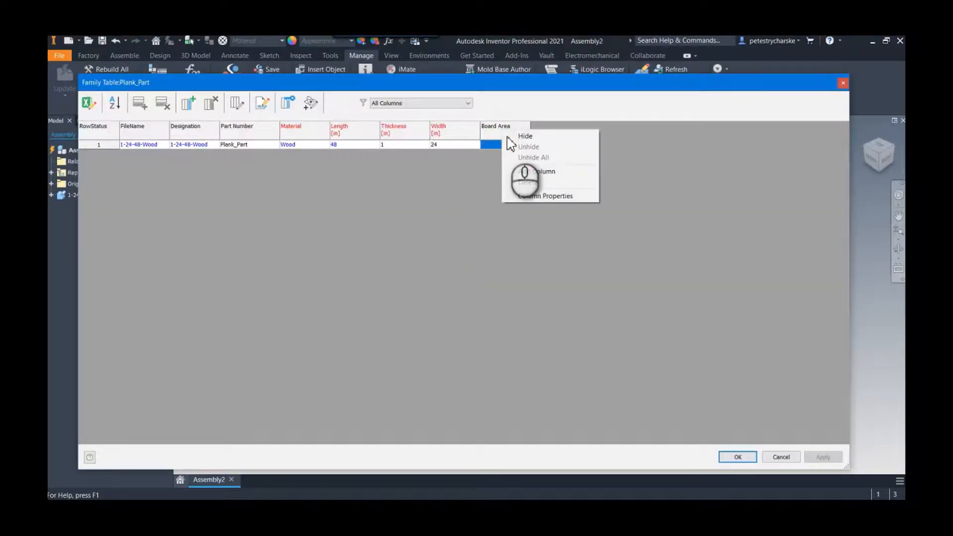
click(535, 197)
click(354, 250)
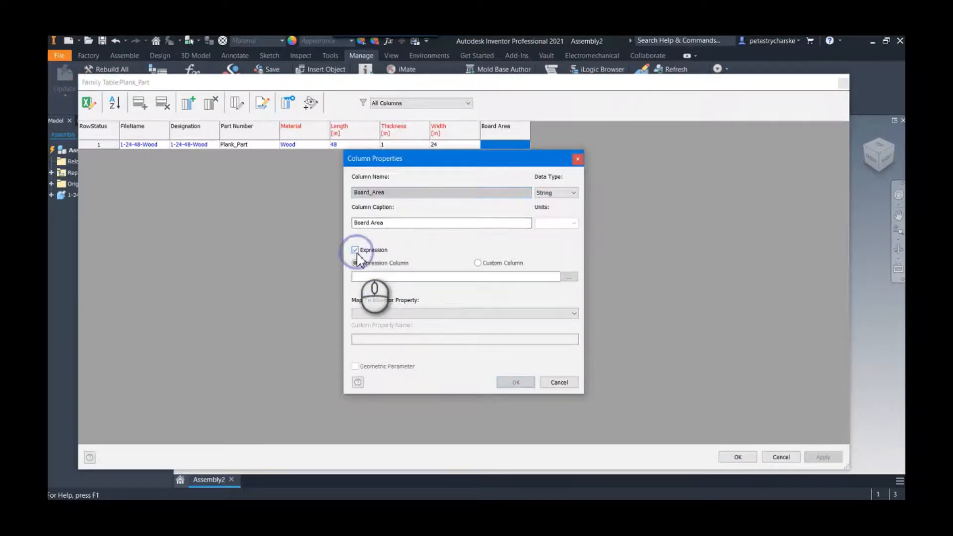
click(370, 277)
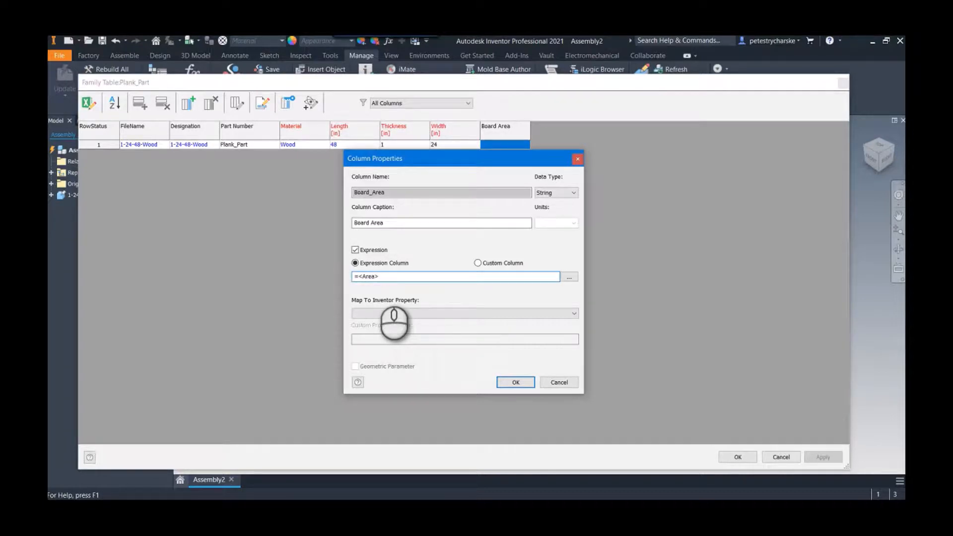
- Map the Board Area column to the Custom.Area property, publish the family table changes and close the Content Center Editor
click(397, 313)
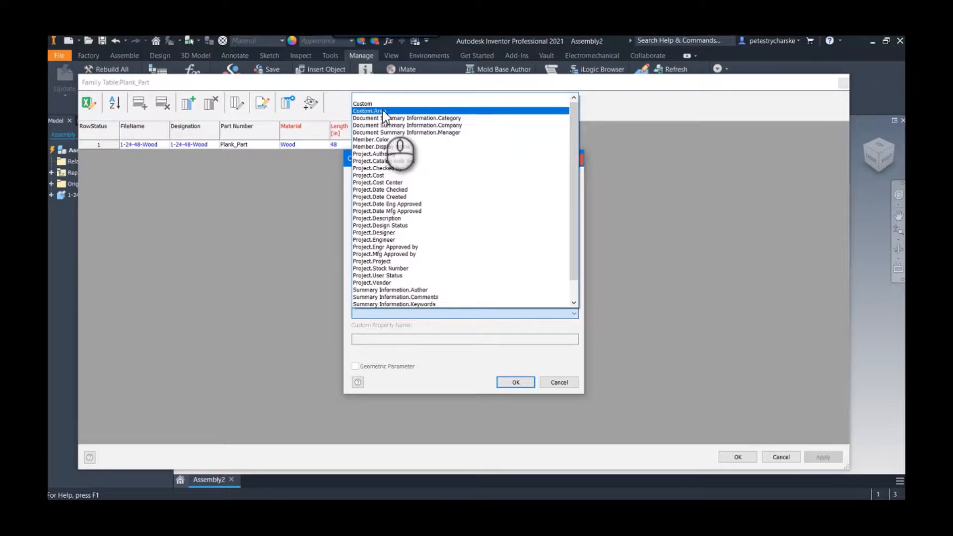
click(382, 112)
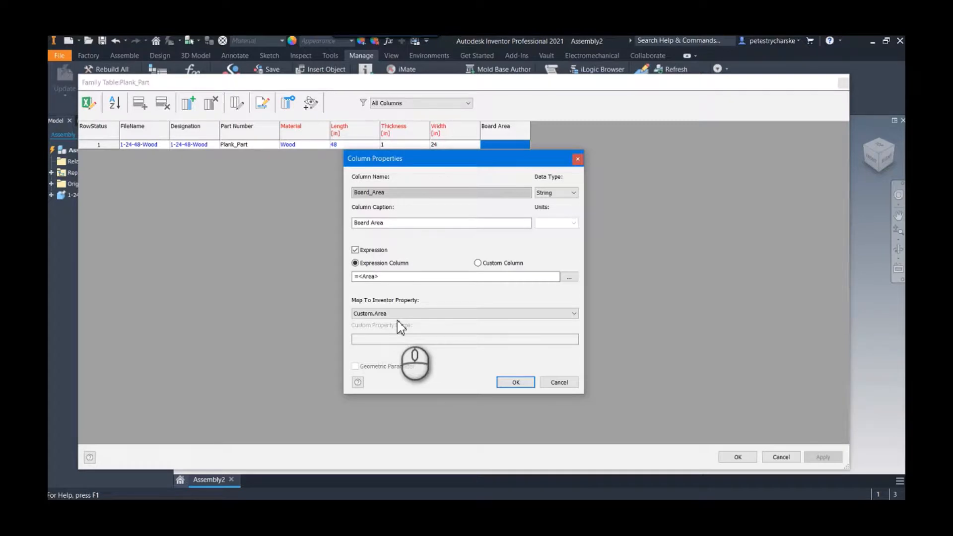
click(516, 382)
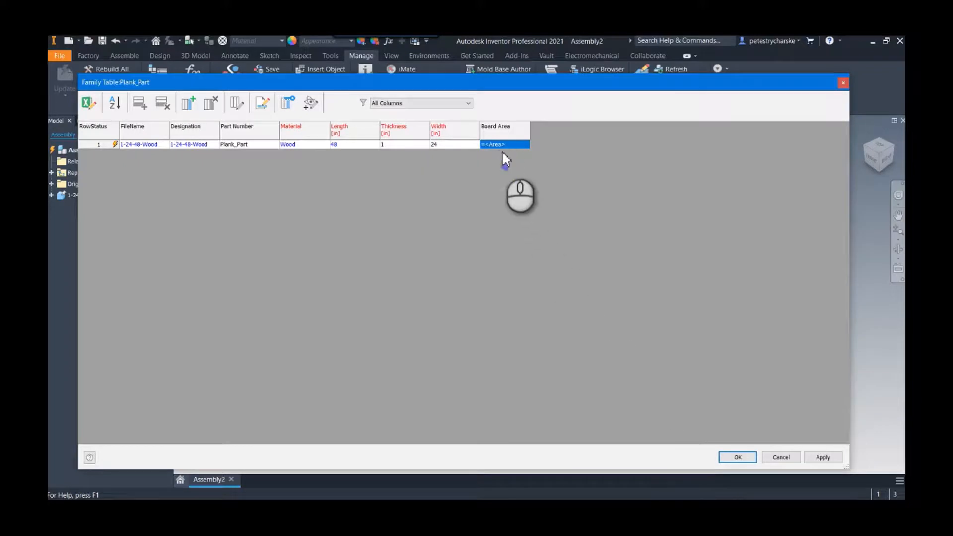
click(737, 457)
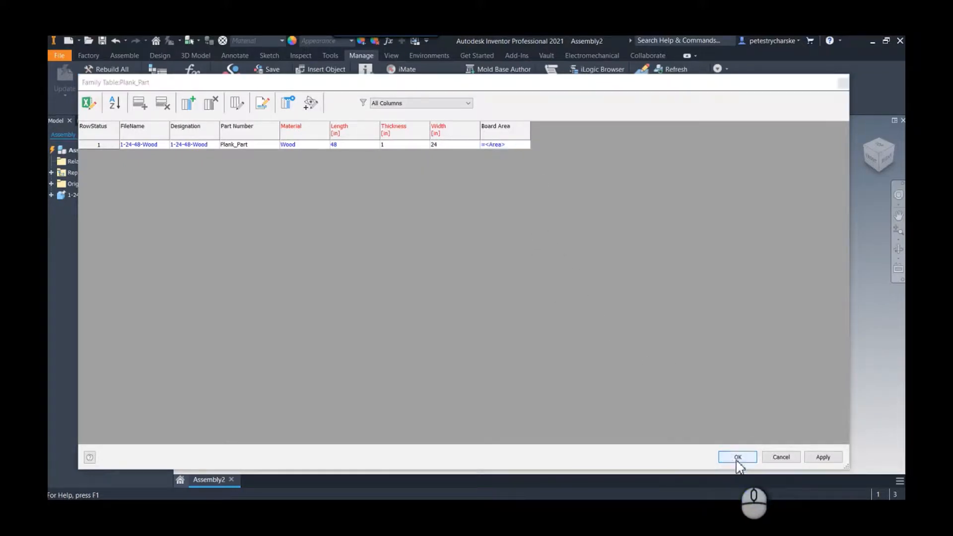
click(524, 311)
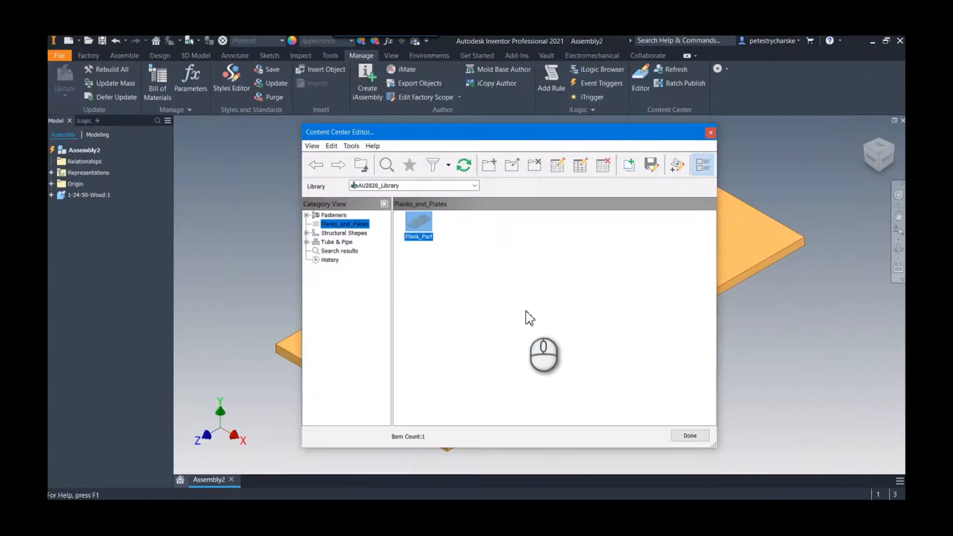
click(688, 435)
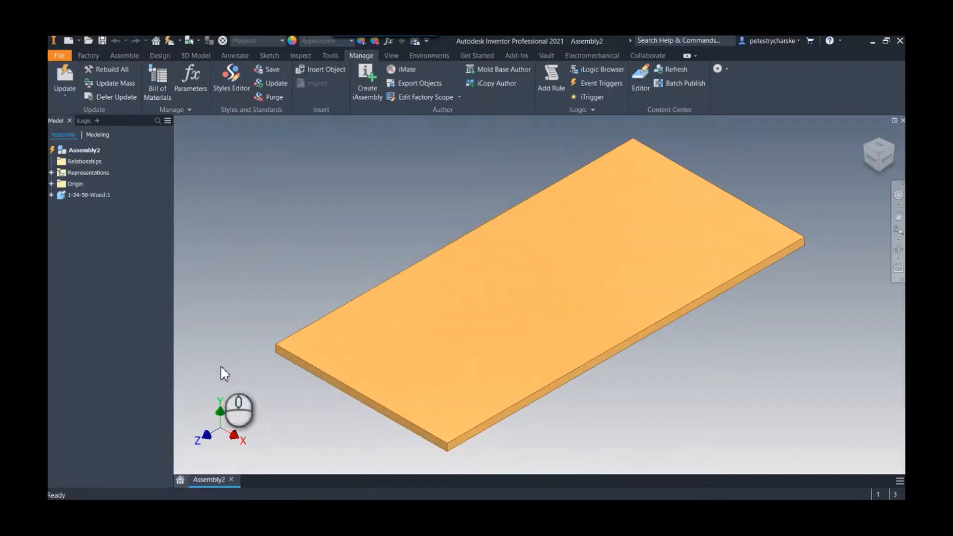
- Place one Plank_Part from Content Center with a length of 60 in beside the existing plank in the assembly
click(240, 293)
right_click(281, 226)
click(268, 243)
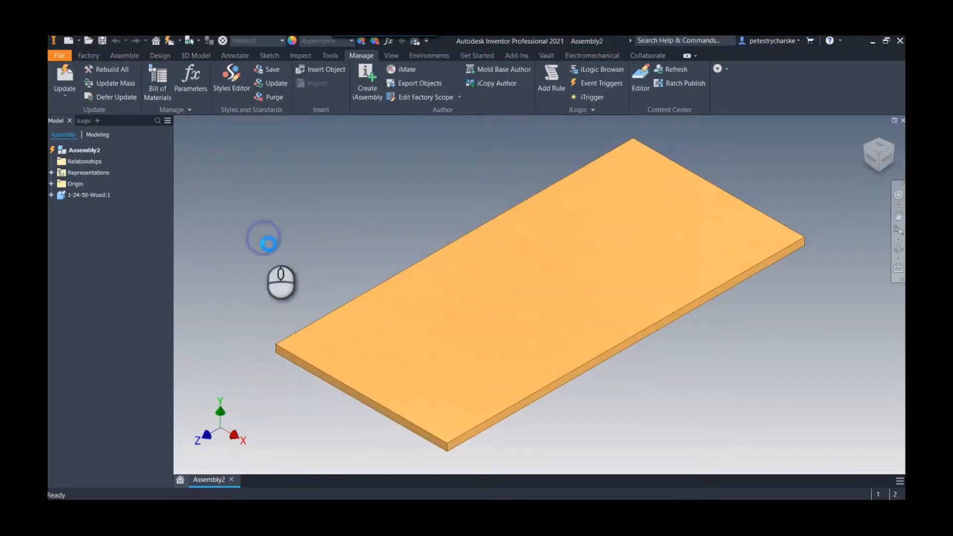
double_click(419, 204)
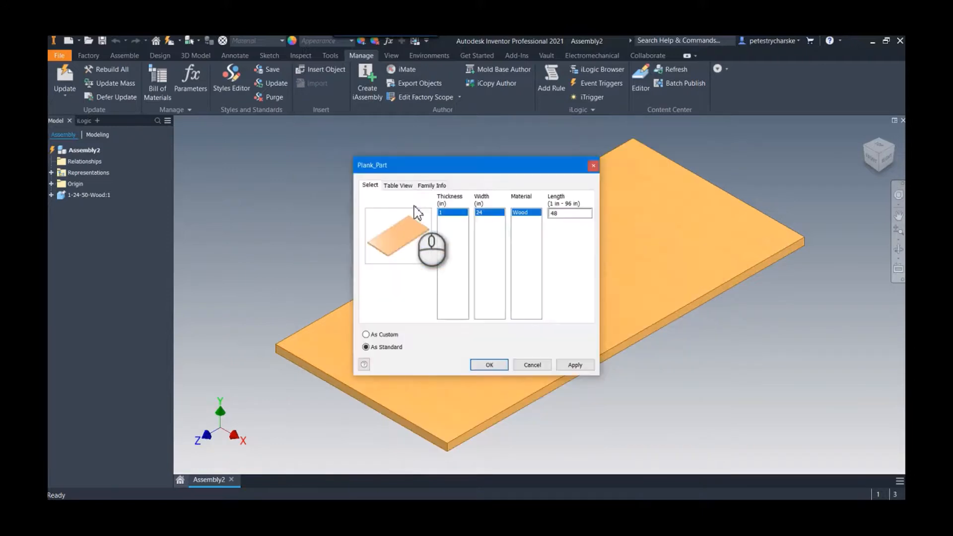
double_click(566, 213)
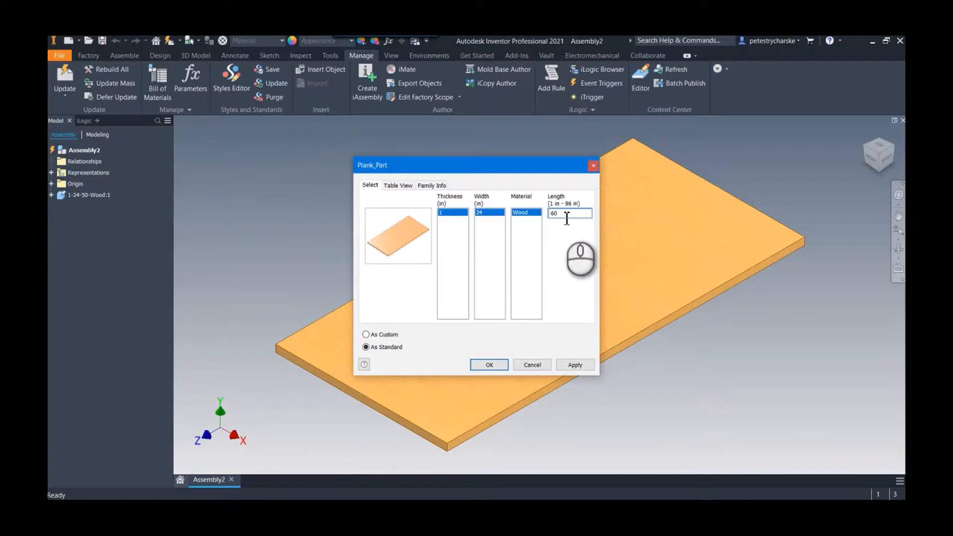
click(489, 364)
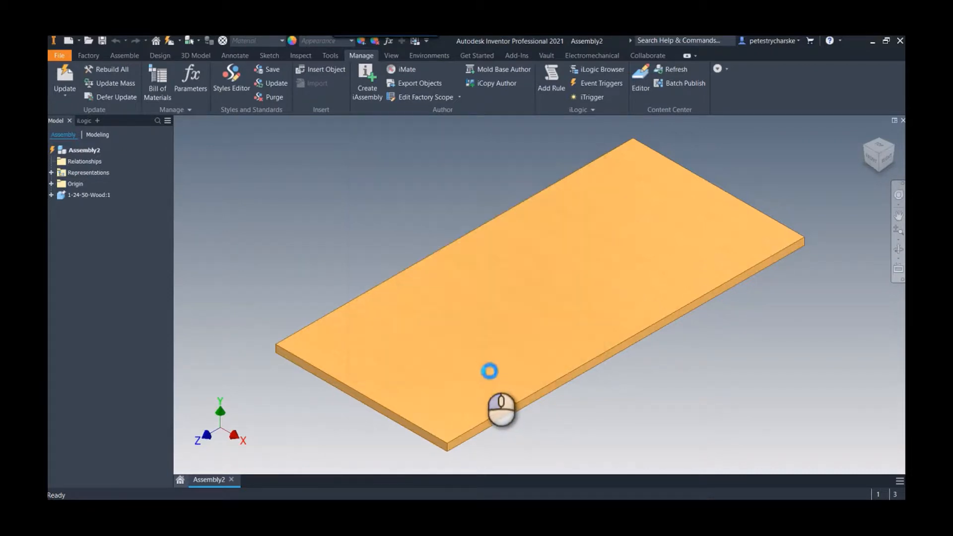
scroll(452, 299, down, 3)
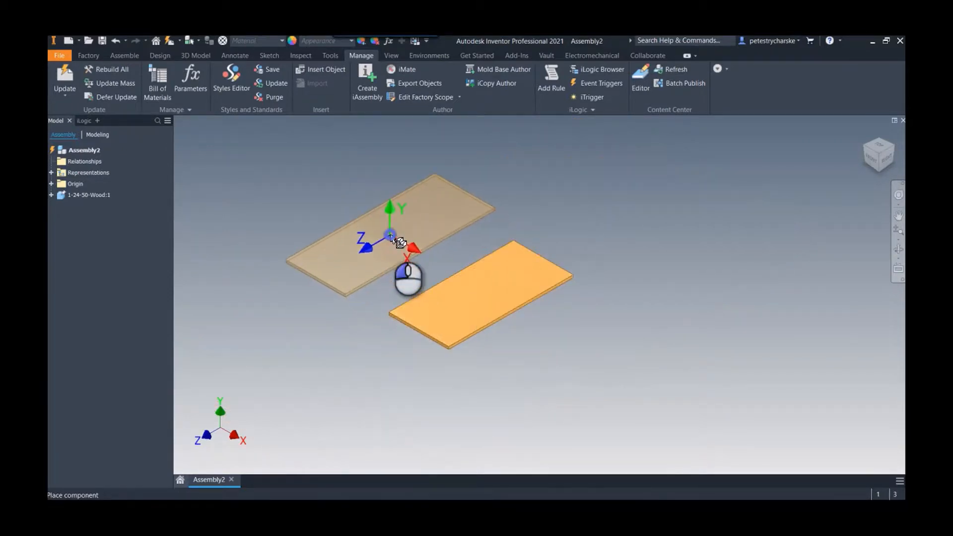
click(392, 239)
right_click(526, 208)
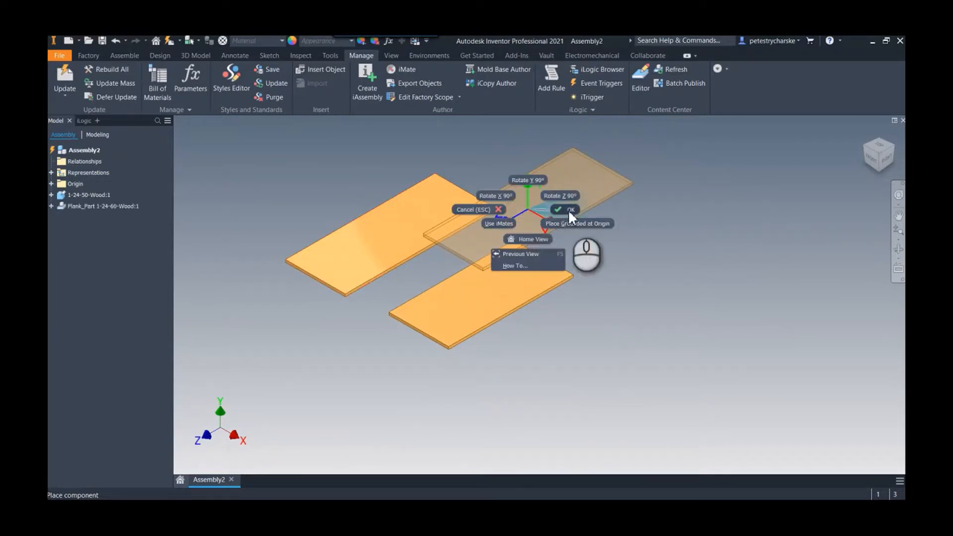
click(567, 209)
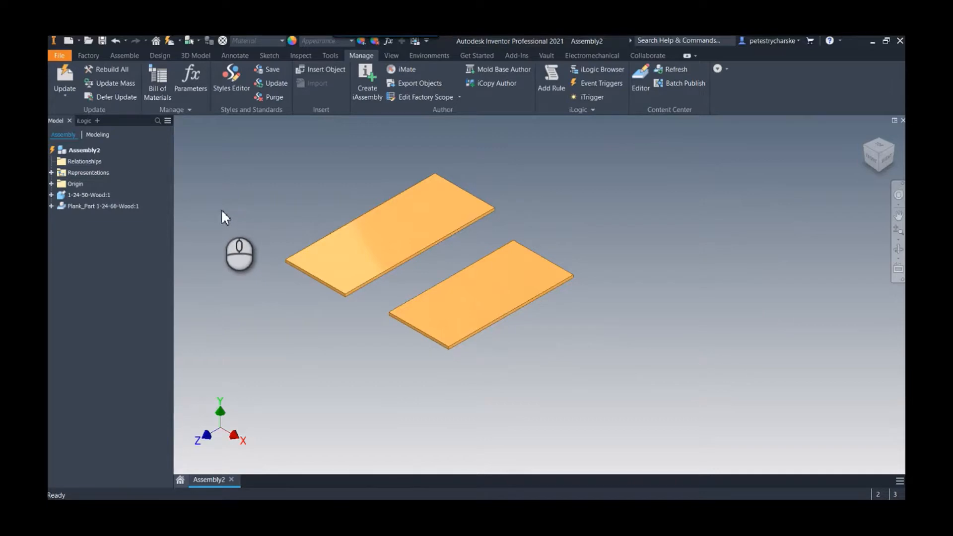
- Check the Area value in the custom iProperties of the 60 in plank
right_click(127, 207)
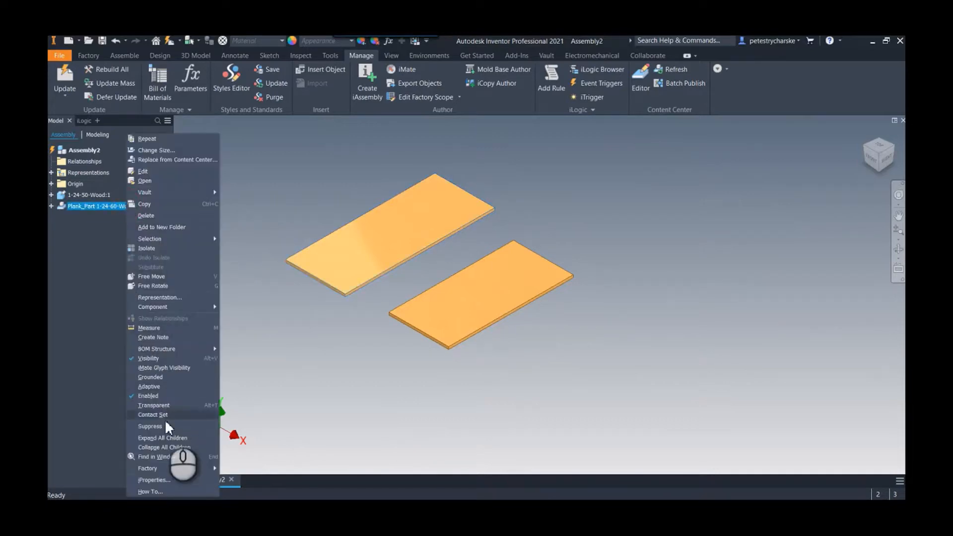
click(169, 480)
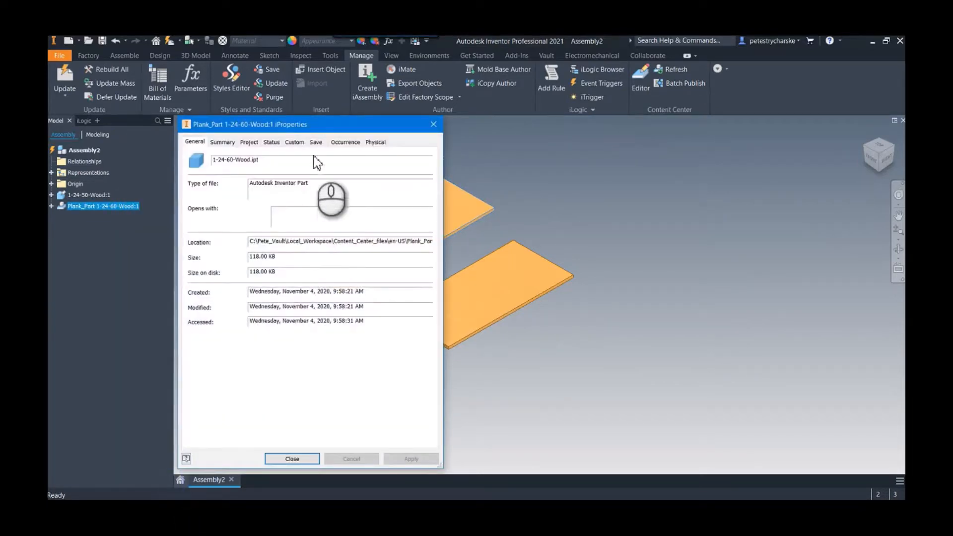
click(298, 144)
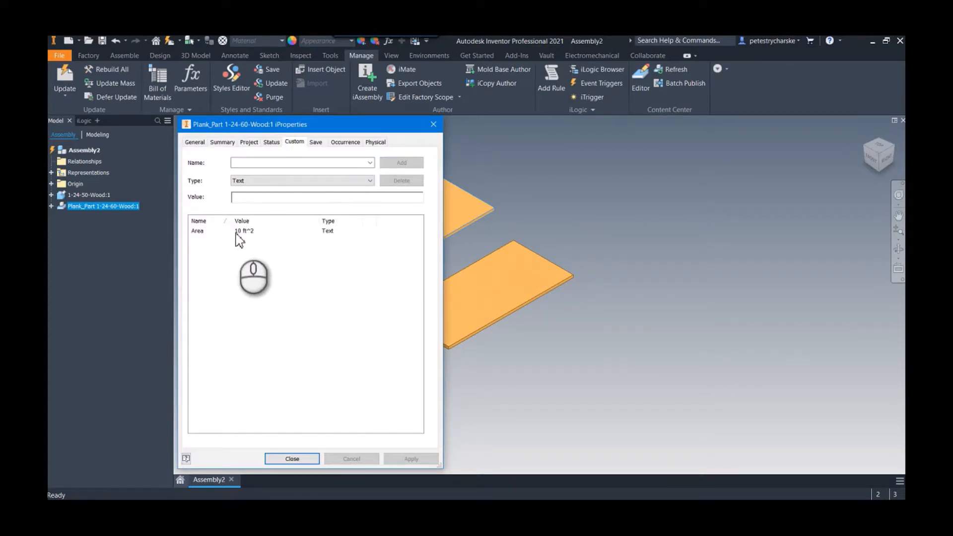
click(293, 458)
- Place one Plank_Part from Content Center with a length of 36 in beside the 60 in plank in the assembly
right_click(702, 262)
click(678, 261)
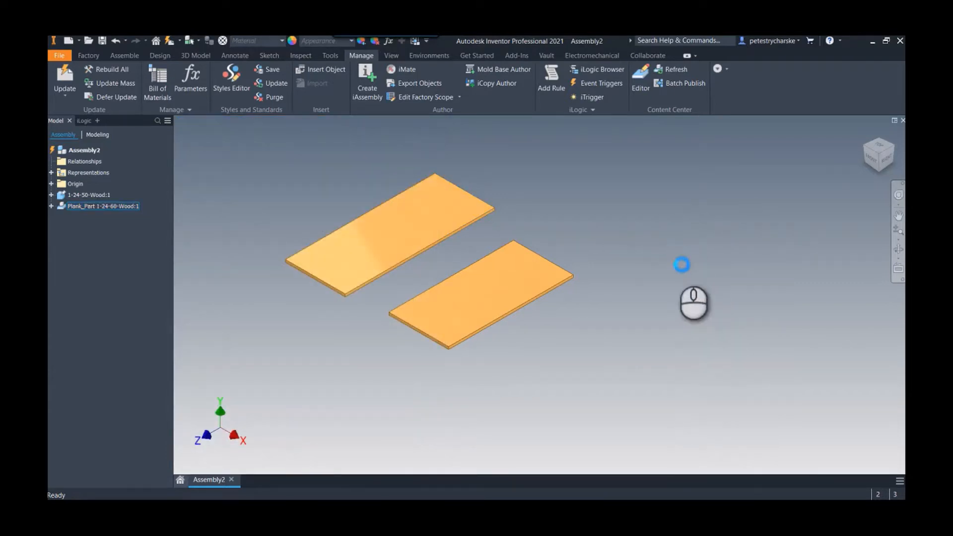
double_click(418, 204)
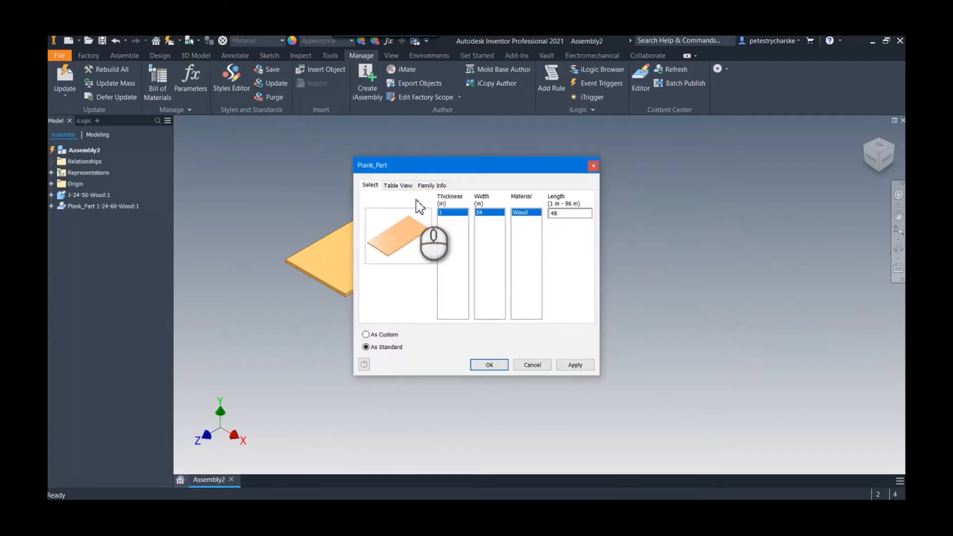
drag(560, 214, 543, 217)
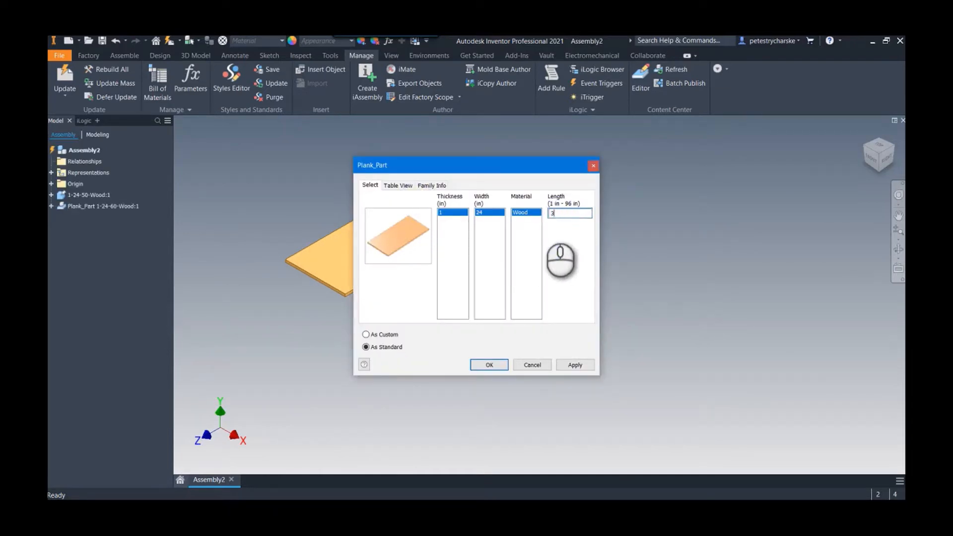
text(36)
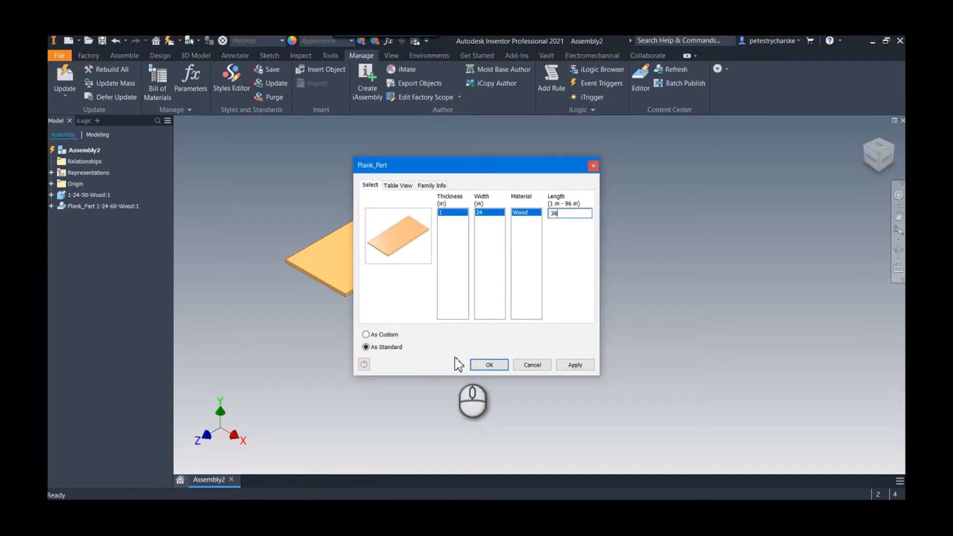
click(486, 365)
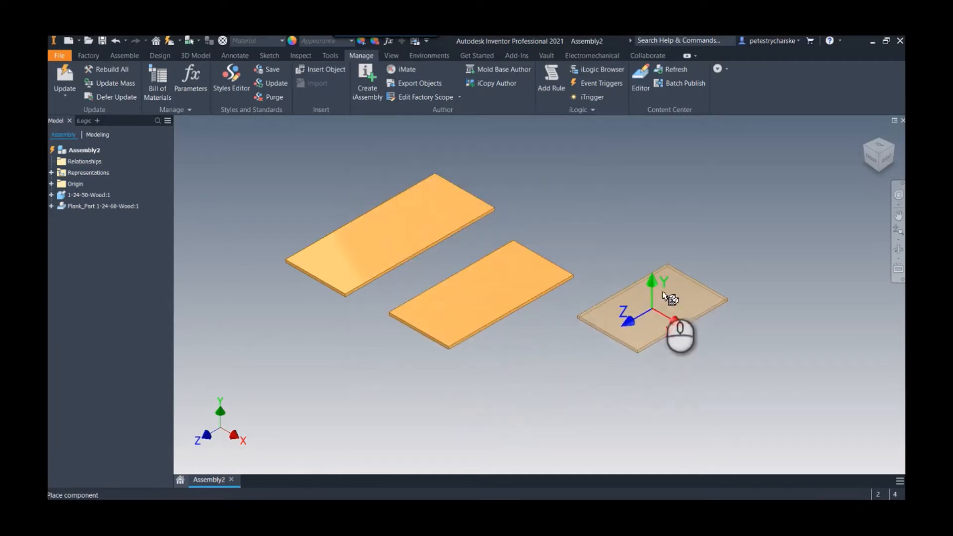
right_click(711, 312)
click(743, 307)
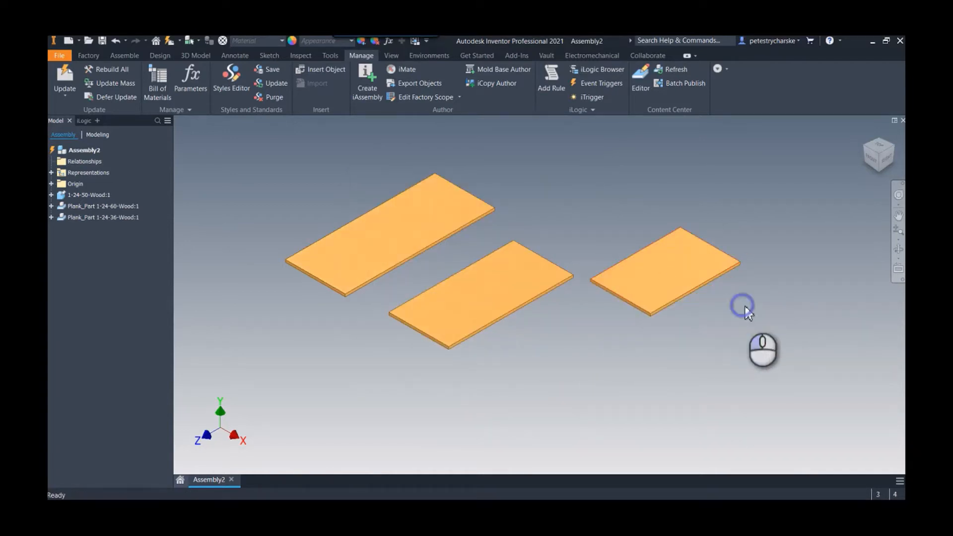
- Check the Area value in the custom iProperties of the 36 in plank
right_click(126, 218)
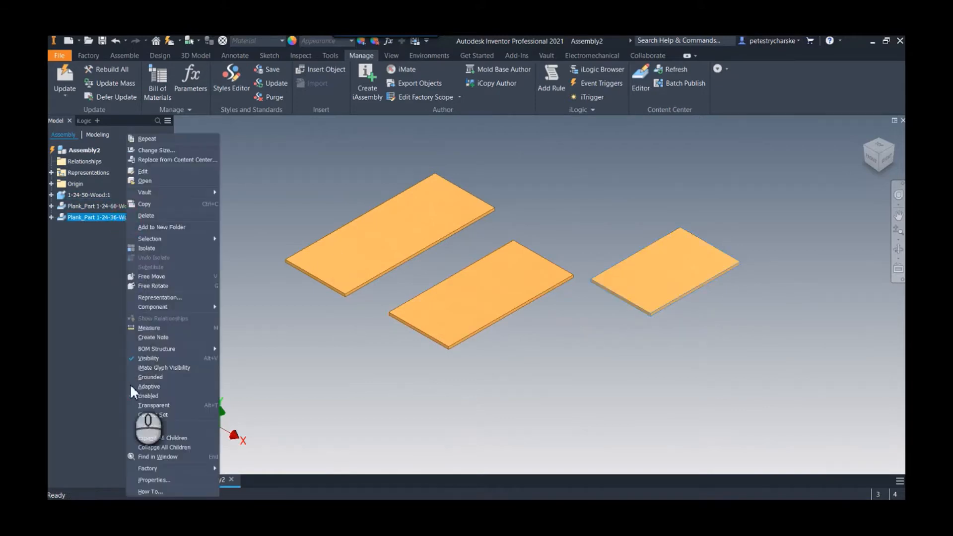
click(155, 480)
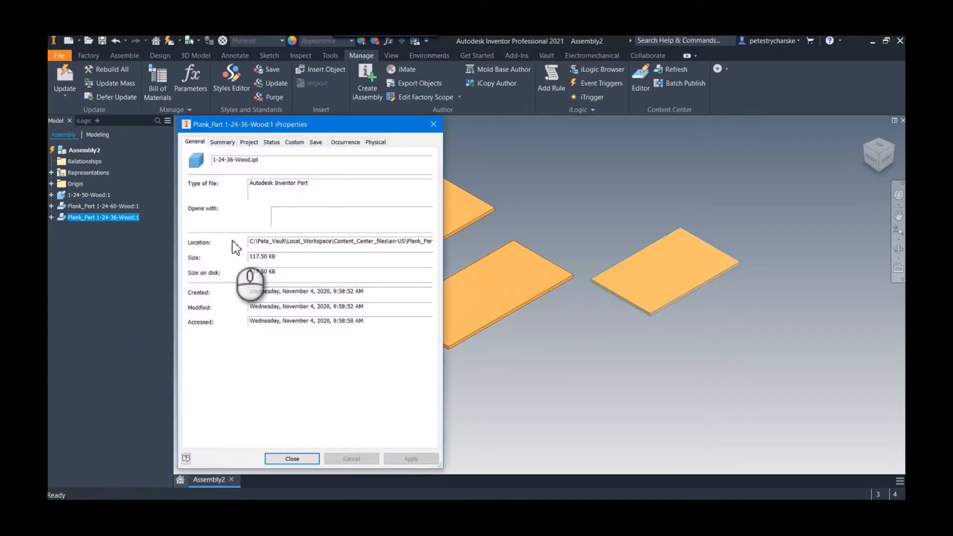
click(295, 142)
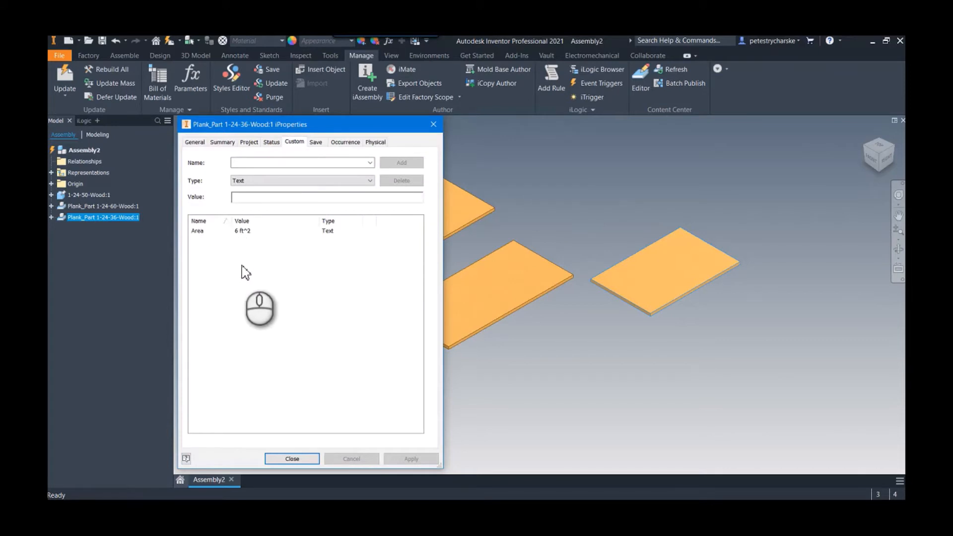